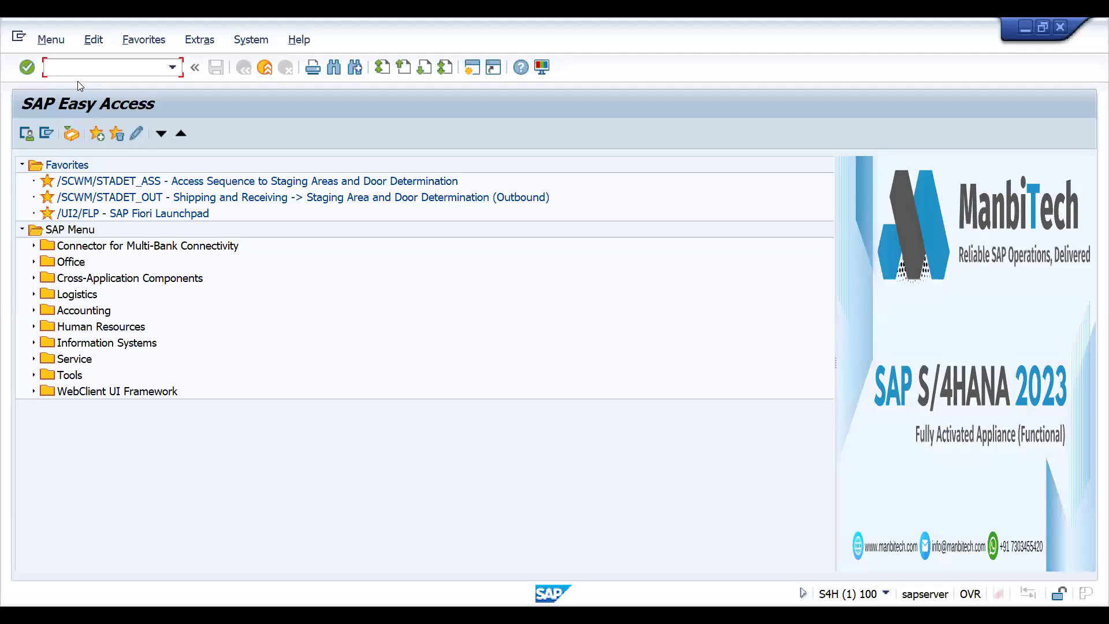
Start /nBP, search for the customer's partner number and open the found record.
type("/nbp")
key("Return")
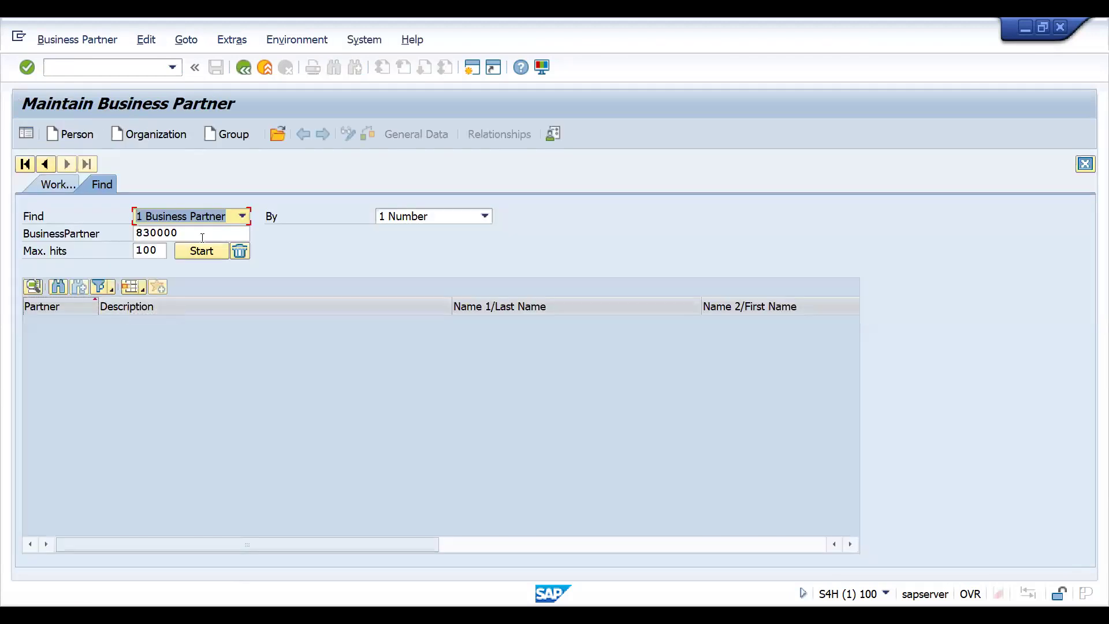
left_click(202, 251)
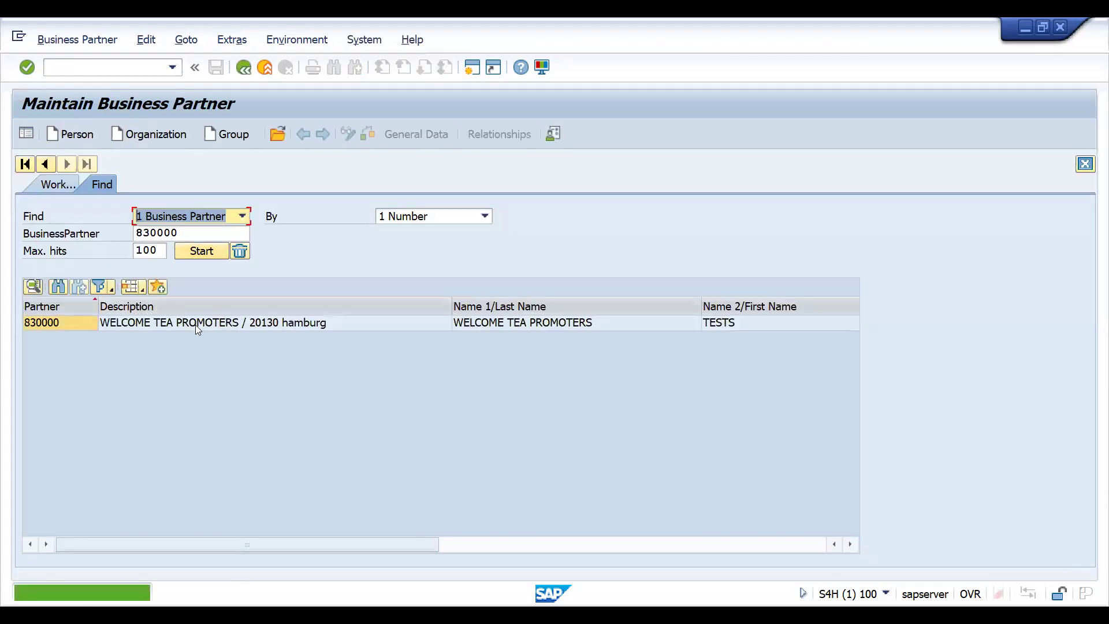
double_click(196, 325)
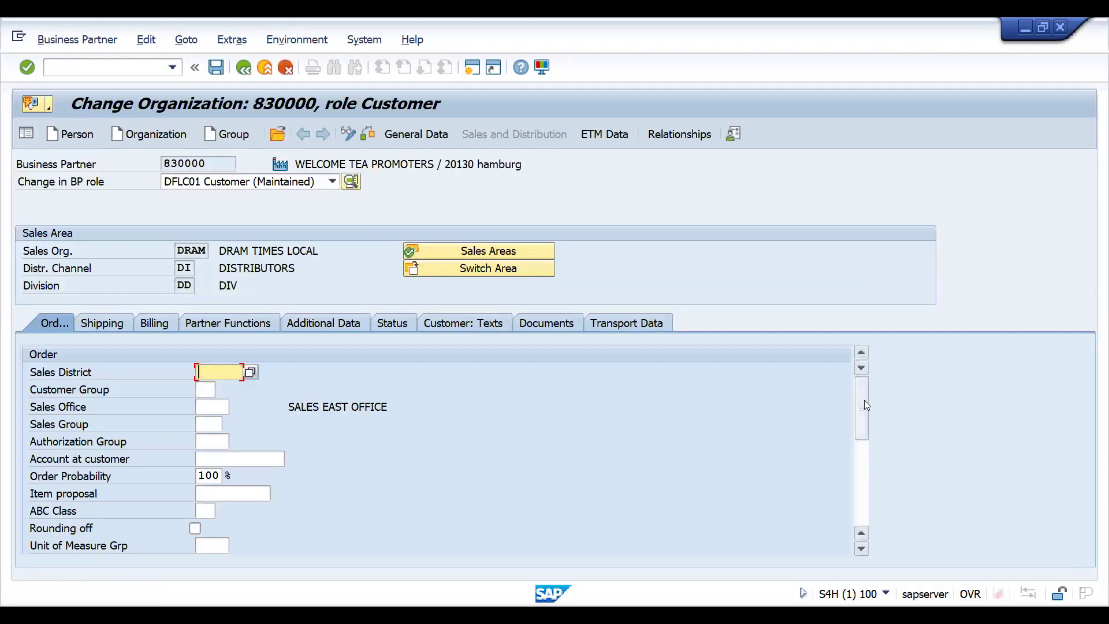
Scroll past the Orders pricing fields and show the Billing data with Rebate unticked.
left_click_drag(863, 410, 874, 504)
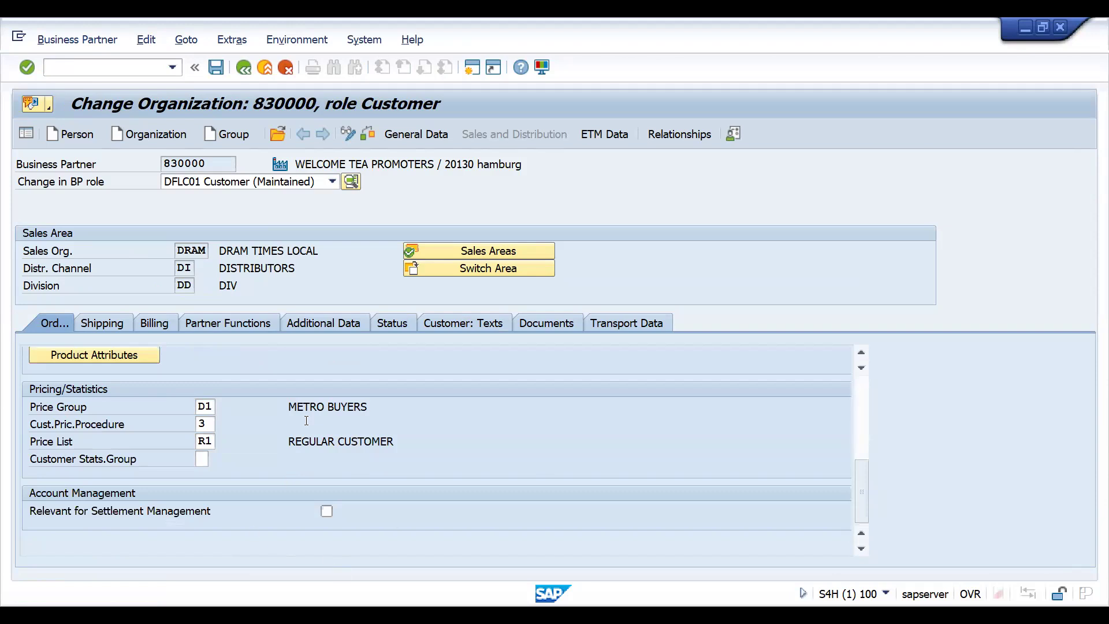
left_click(165, 325)
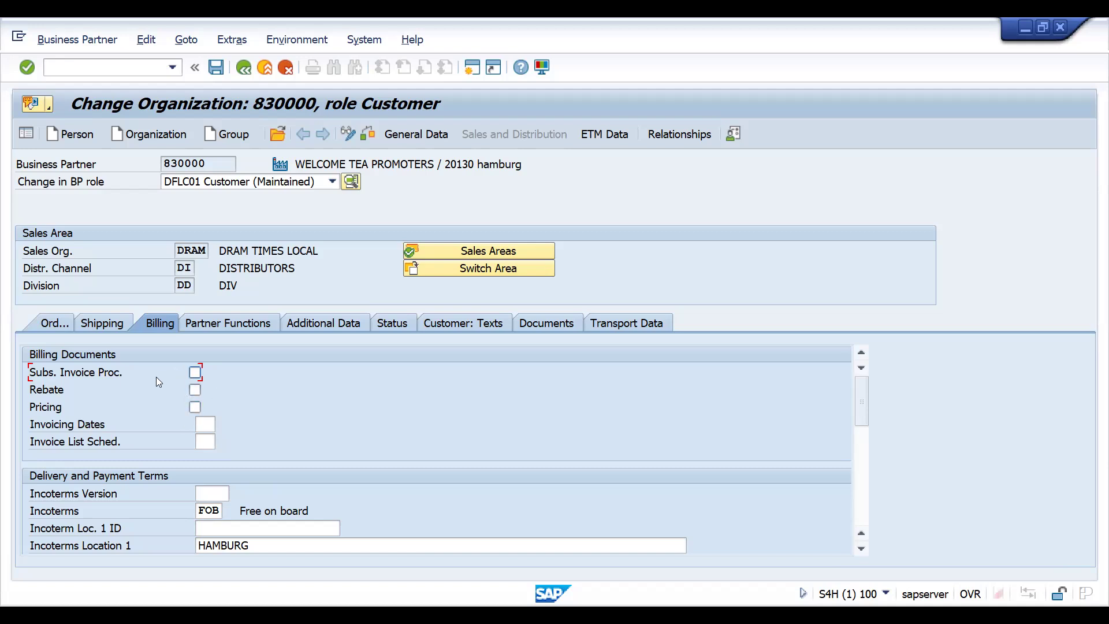
Go back to the customer's Orders data and scroll through its field list.
left_click(56, 325)
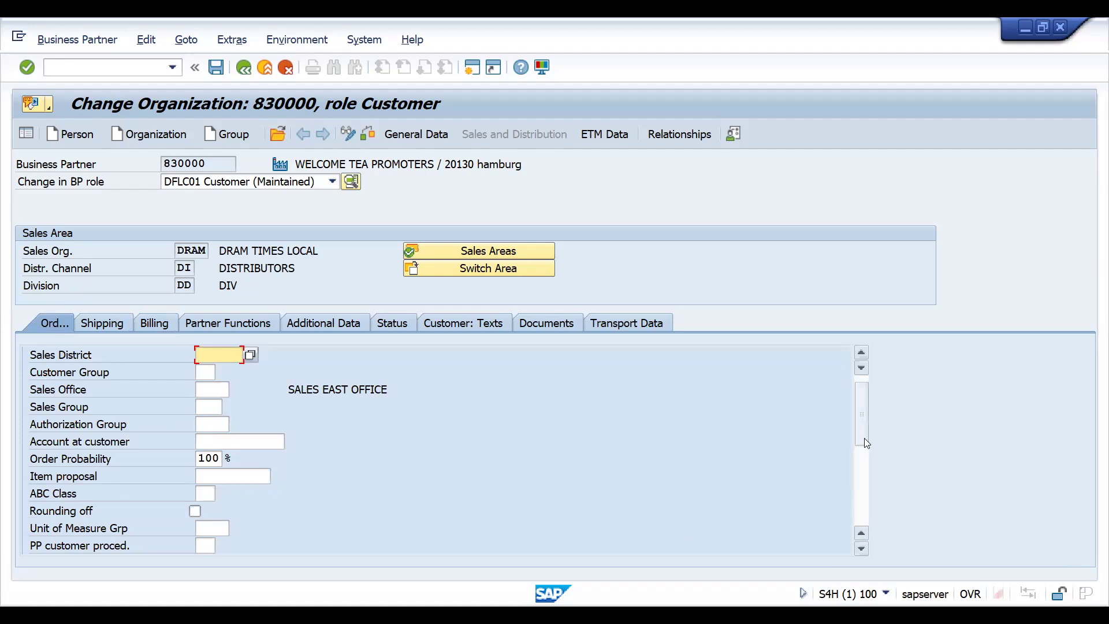
left_click_drag(864, 438, 866, 528)
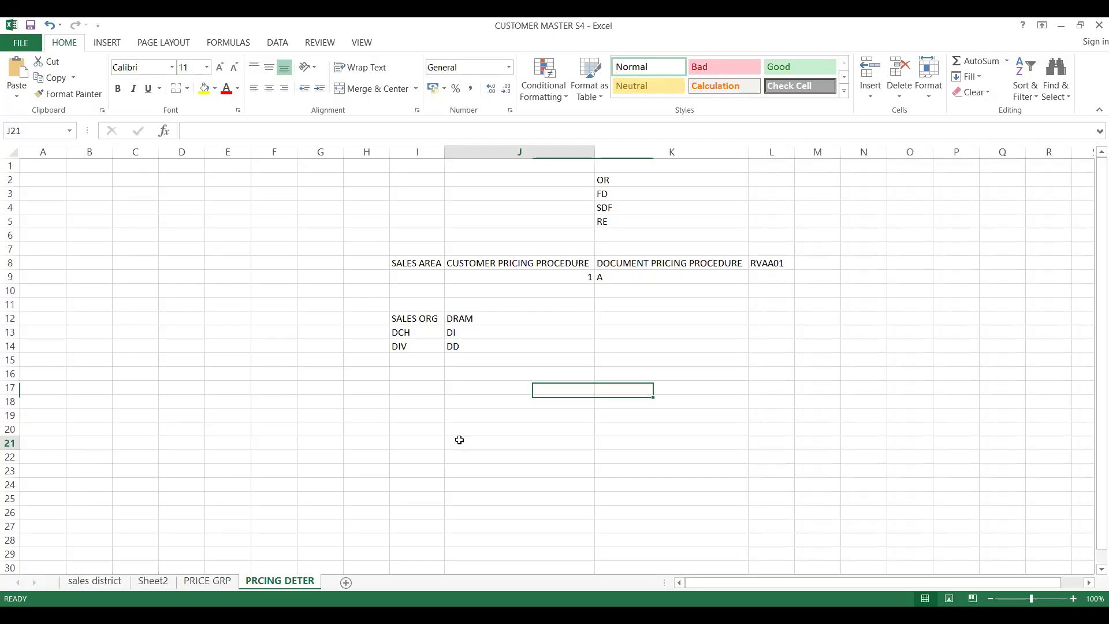
Move the selection to cell K18 below the pricing-procedure notes.
key("Down")
key("Down")
key("Down")
key("Down")
key("Down")
key("Down")
key("Down")
key("Down")
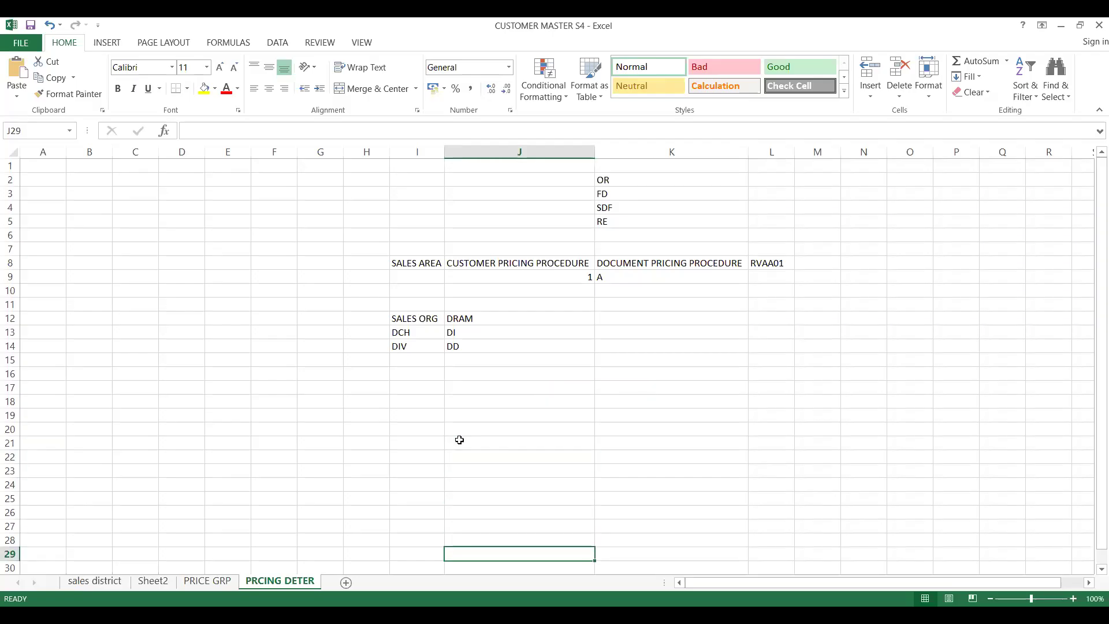
key("Up")
key("Up")
key("Up")
key("Up")
key("Up")
key("Up")
key("Up")
key("Up")
key("Up")
key("Up")
key("Up")
key("Up")
key("Up")
key("Up")
key("Up")
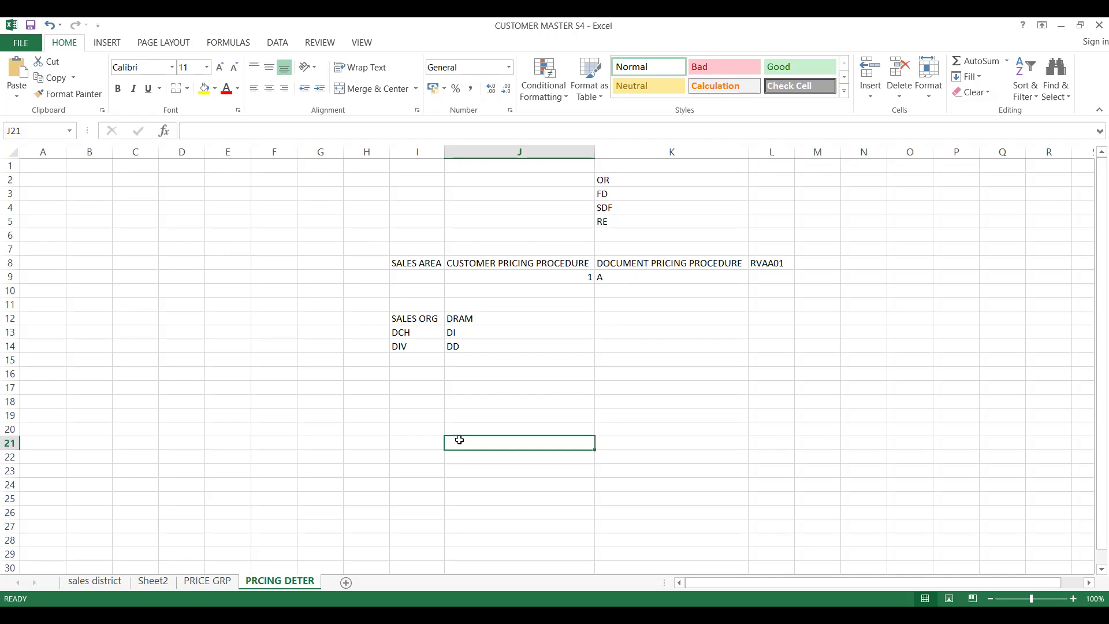
key("Down")
key("Down")
key("Down")
key("Down")
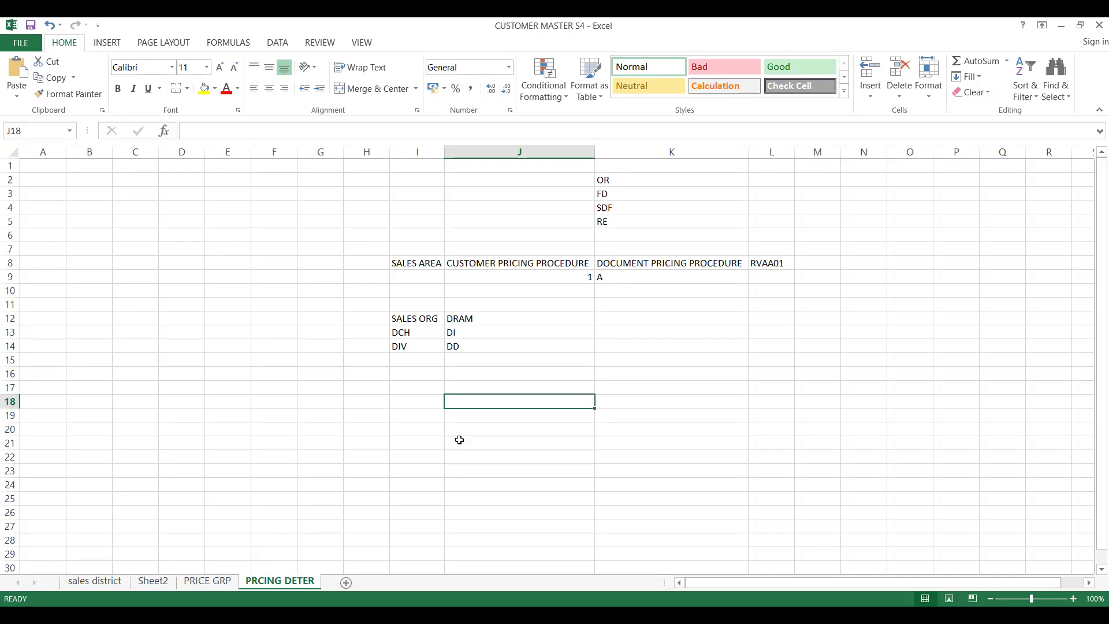
key("Up")
key("Right")
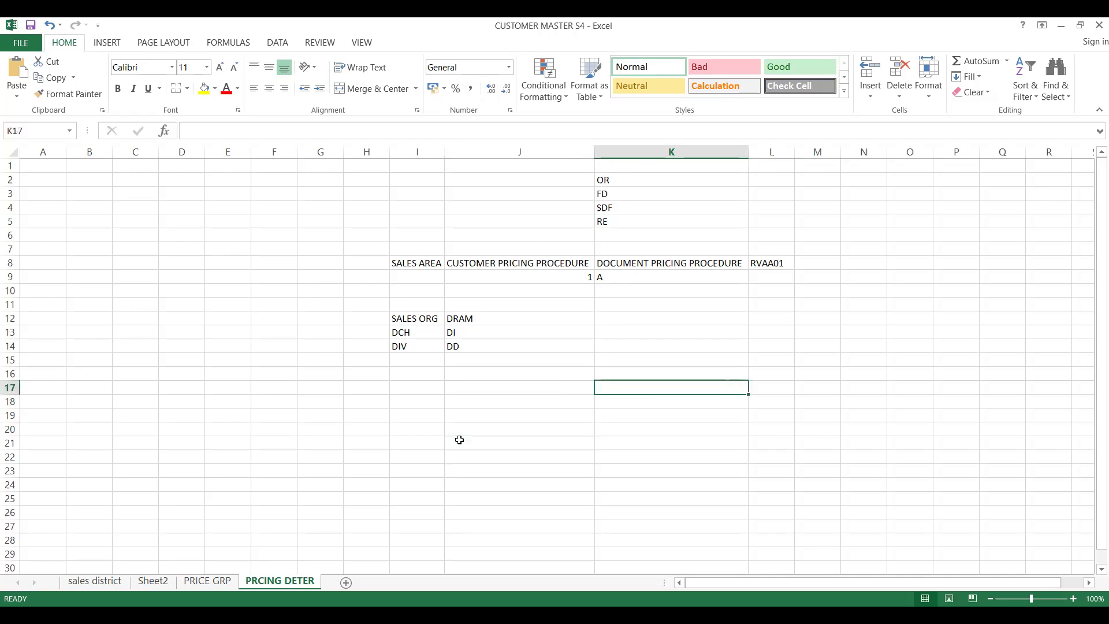
key("Left")
key("Right")
key("Left")
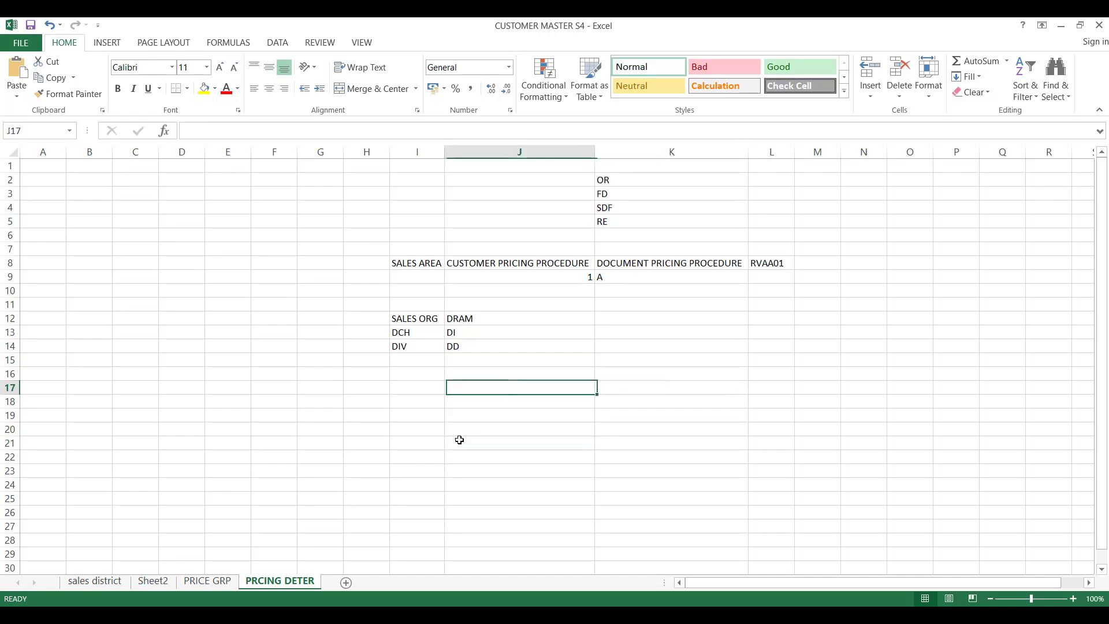
key("Right")
key("Down")
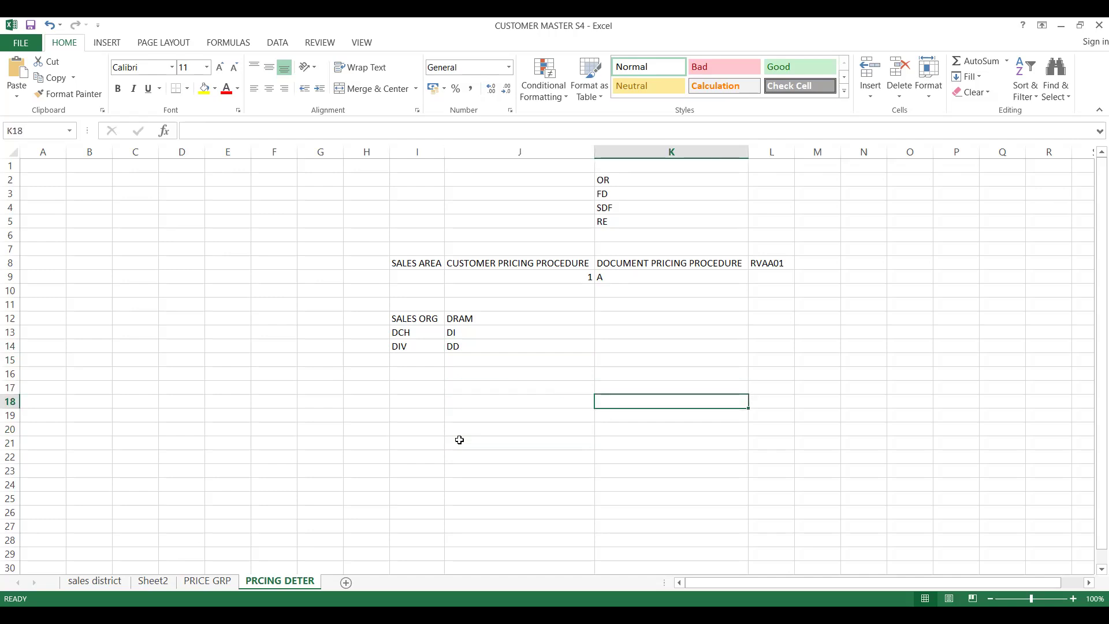
key("Up")
key("Down")
key("Up")
key("Down")
key("Down")
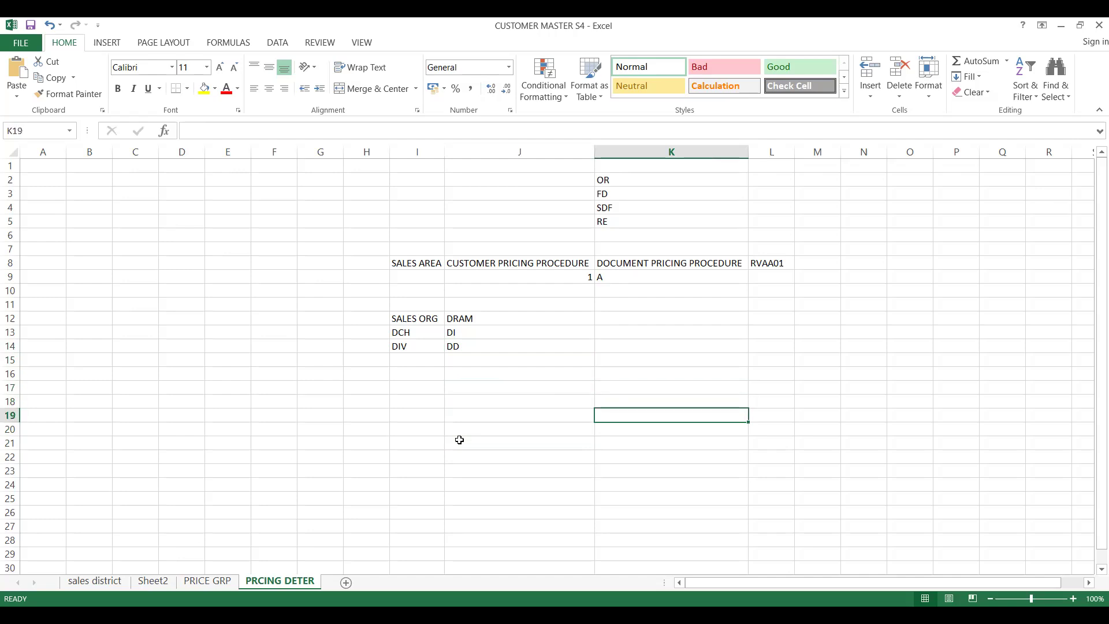
key("Up")
key("Down")
key("Up")
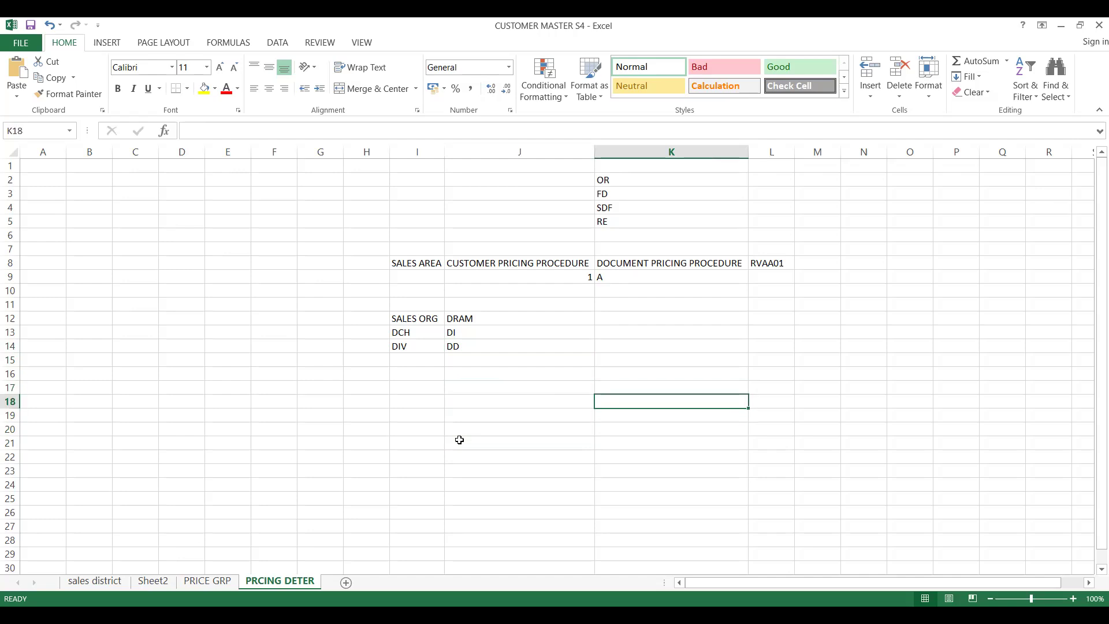
Enter the headings D1 in K18, D2 in L18 and D3 in M18.
type("d1")
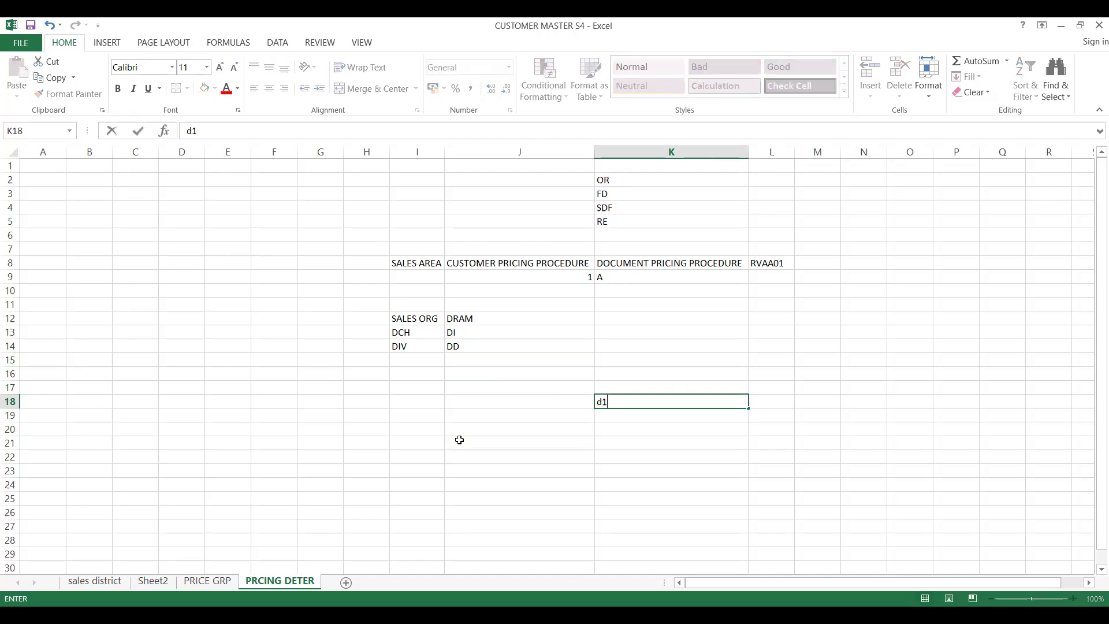
key("BackSpace")
key("BackSpace")
type("D1")
key("Tab")
type("D2")
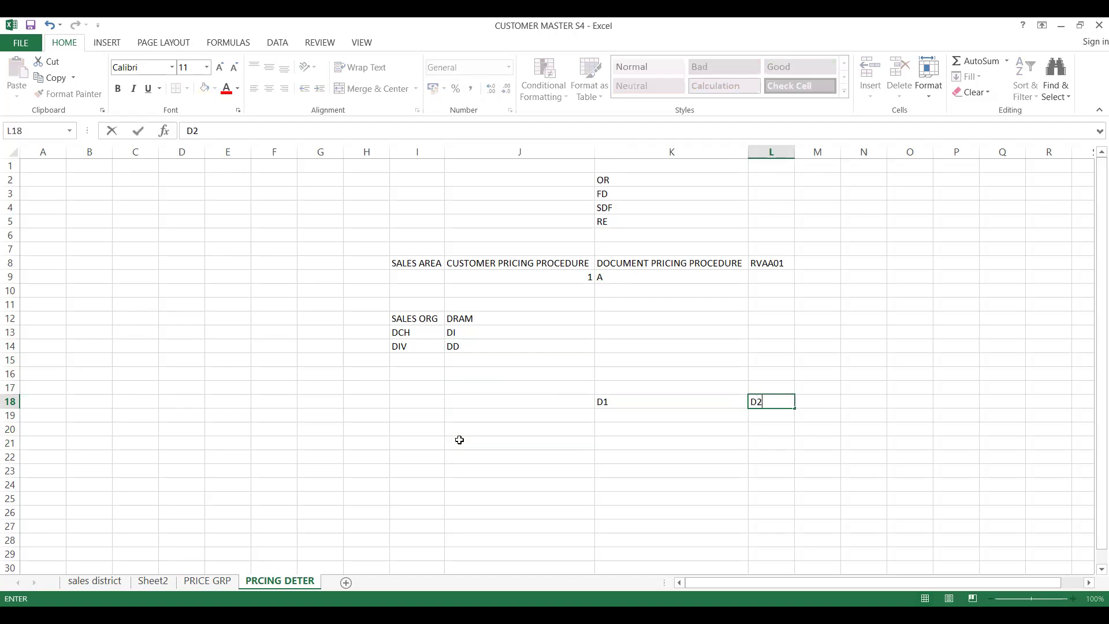
key("Tab")
key("Down")
key("Right")
key("Up")
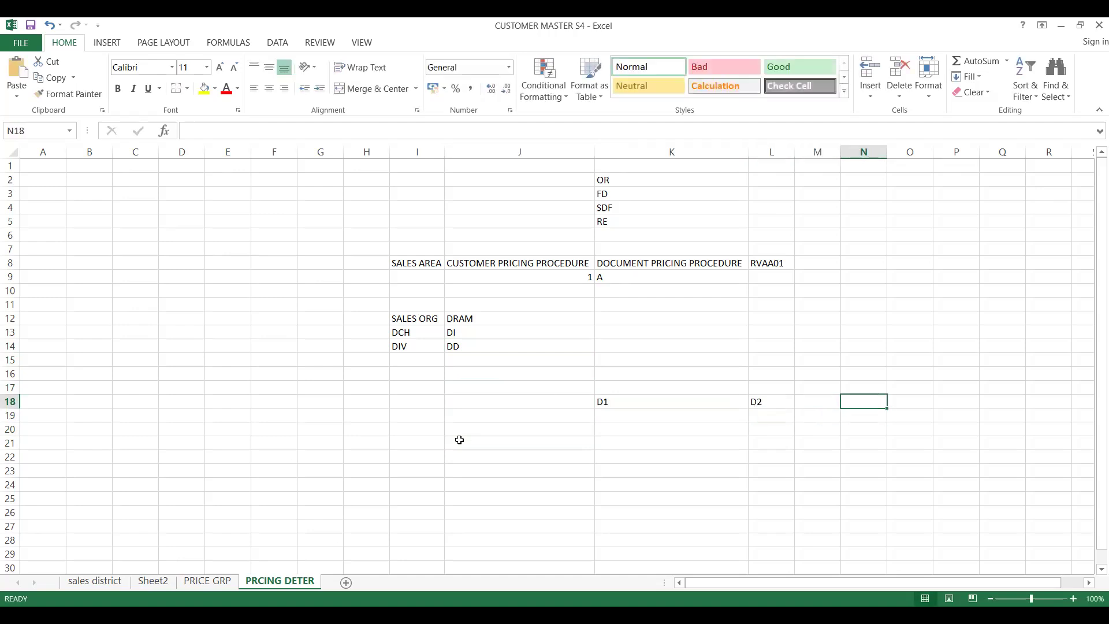
key("Left")
type("D3")
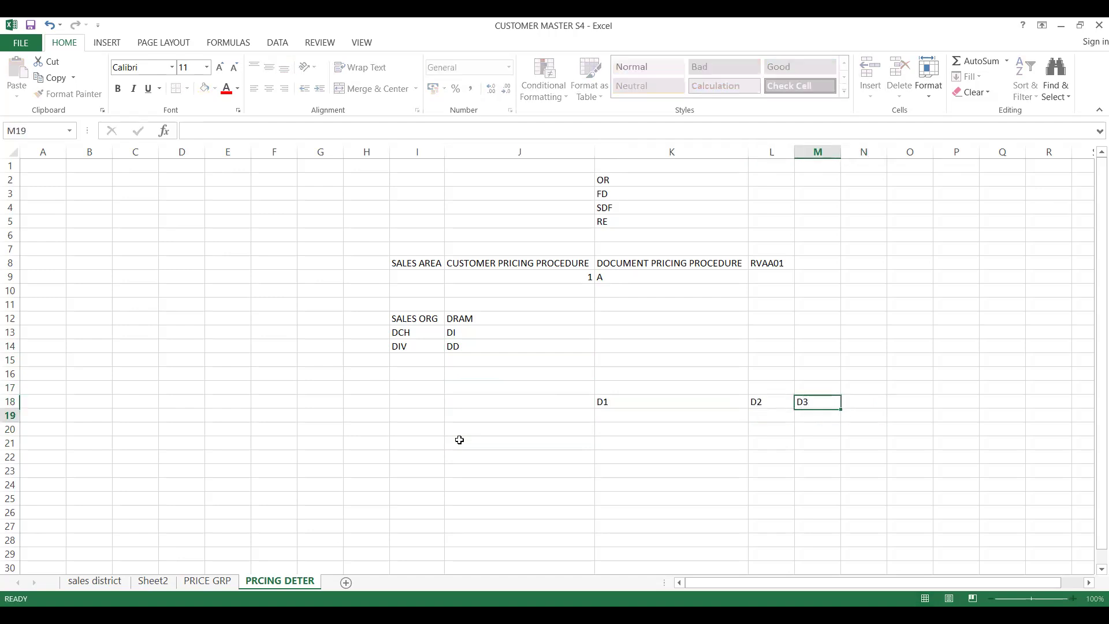
key("Return")
key("Left")
key("Left")
key("Left")
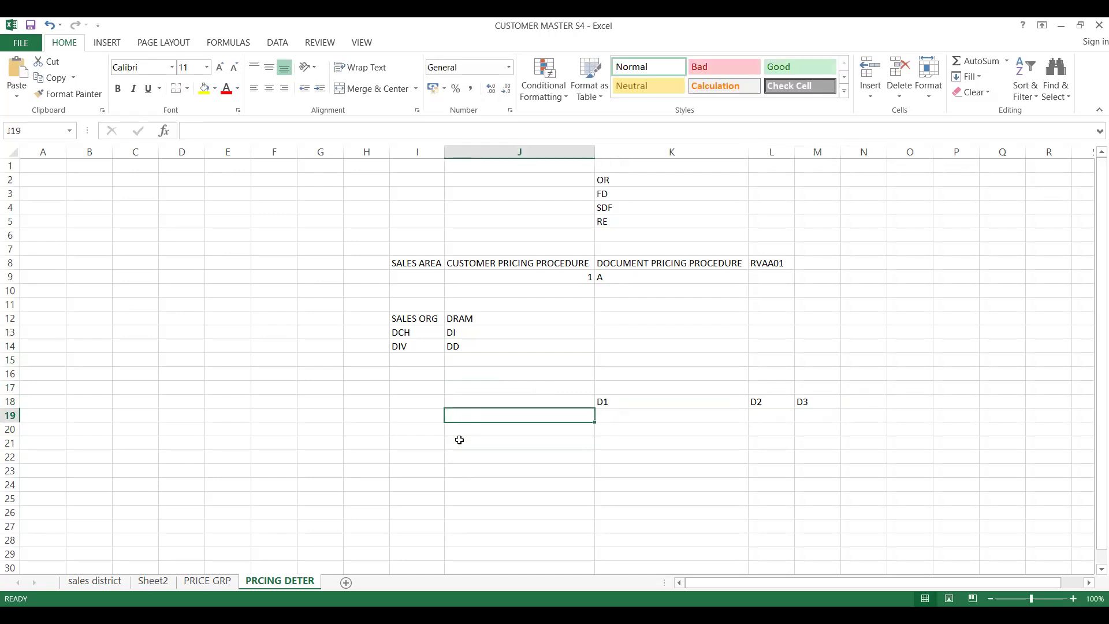
Label cell J19 as MATERIAL DIS%.
type("MATERI")
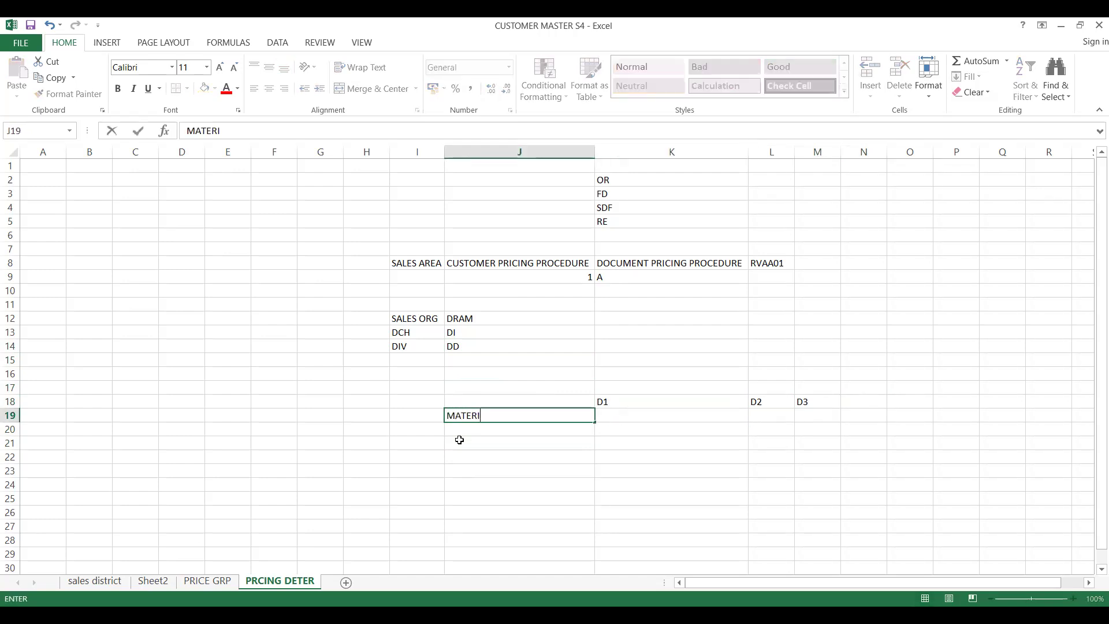
type("AL DIS%")
key("Return")
key("Up")
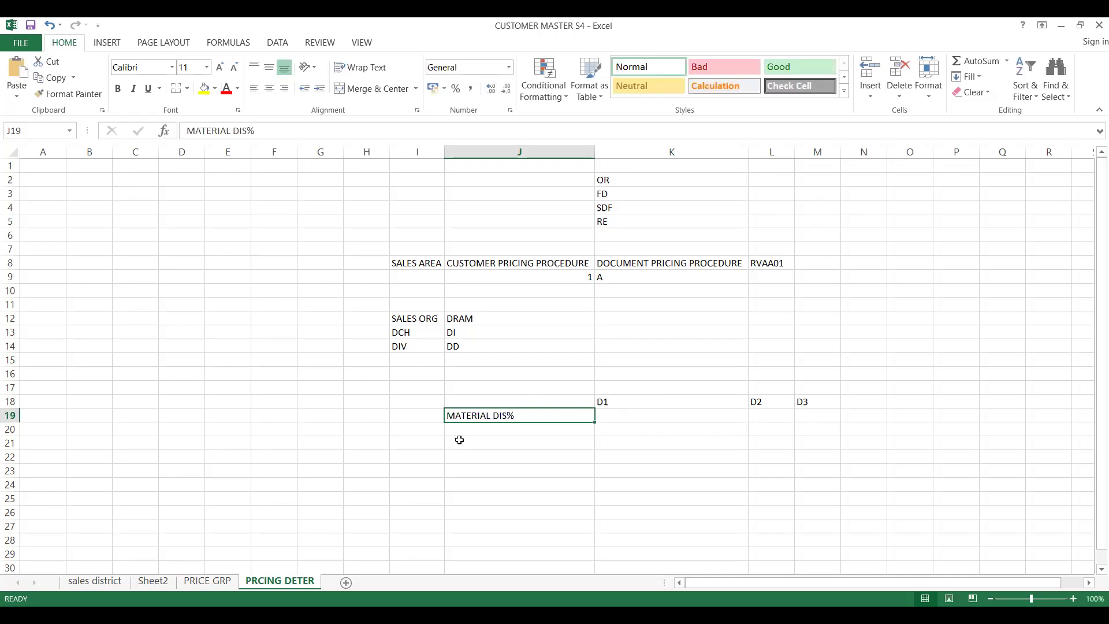
Enter 1000 and 100 under D1, and 2000 and 200 under D2.
key("Right")
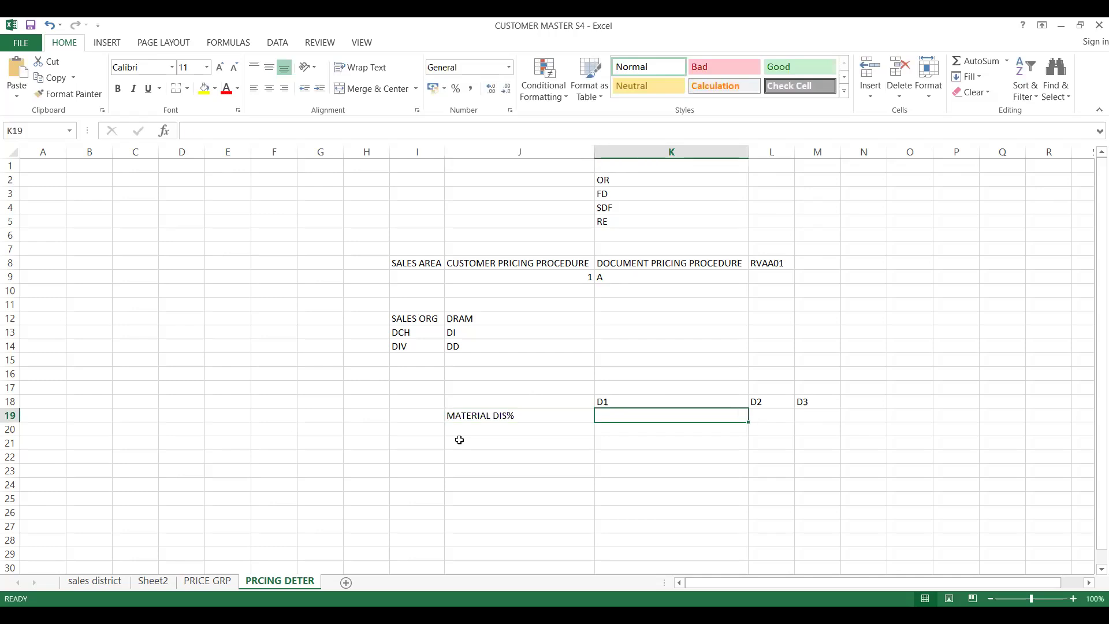
type("1000")
key("Return")
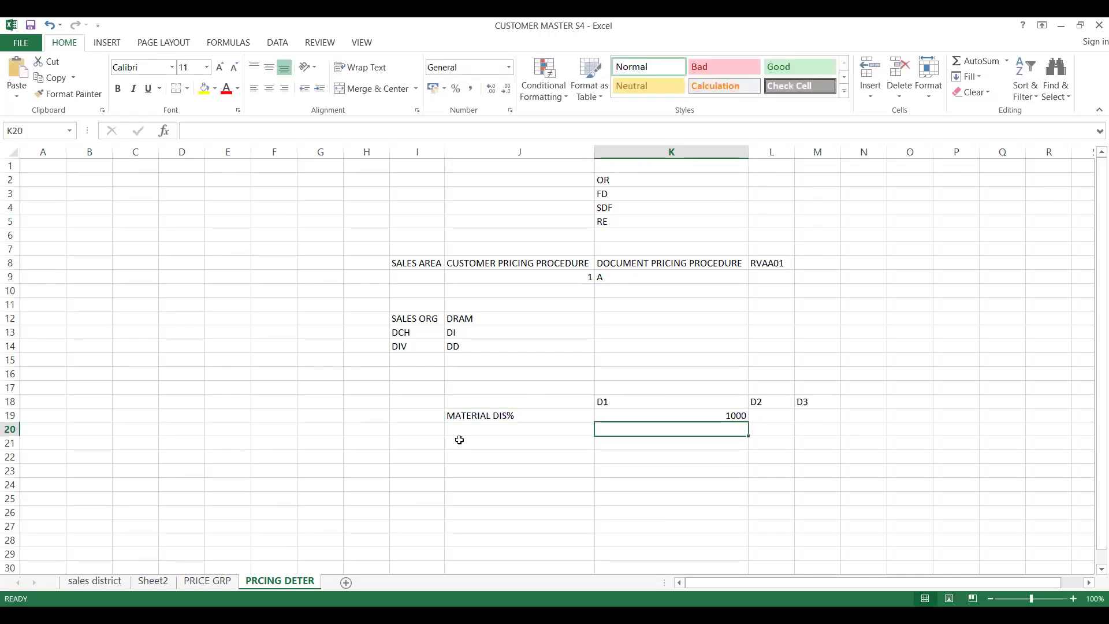
type("10")
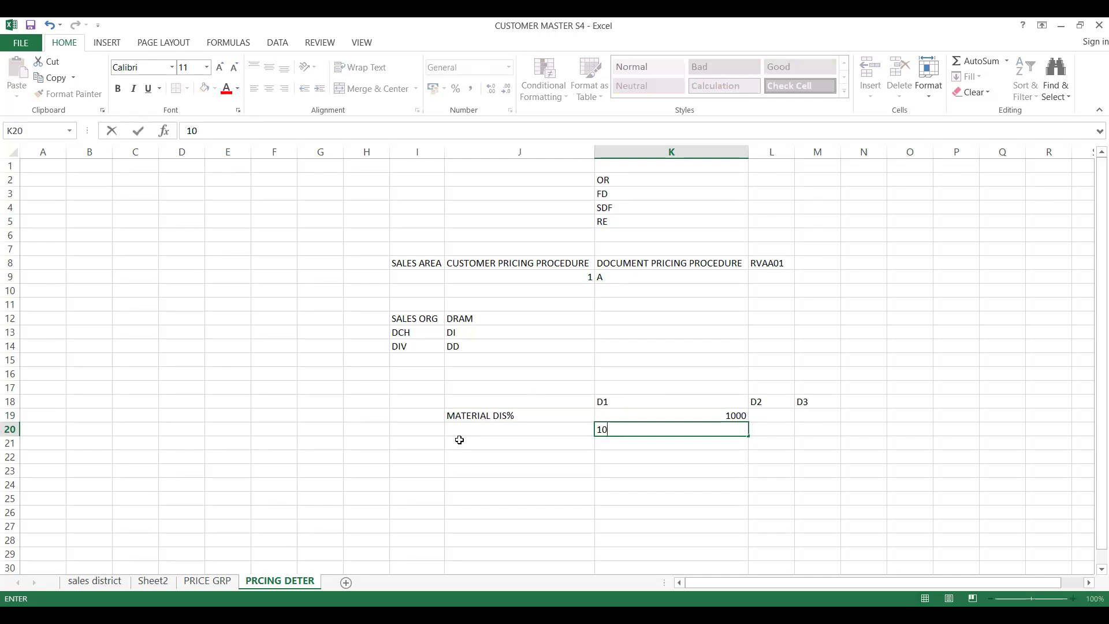
type("0")
key("Up")
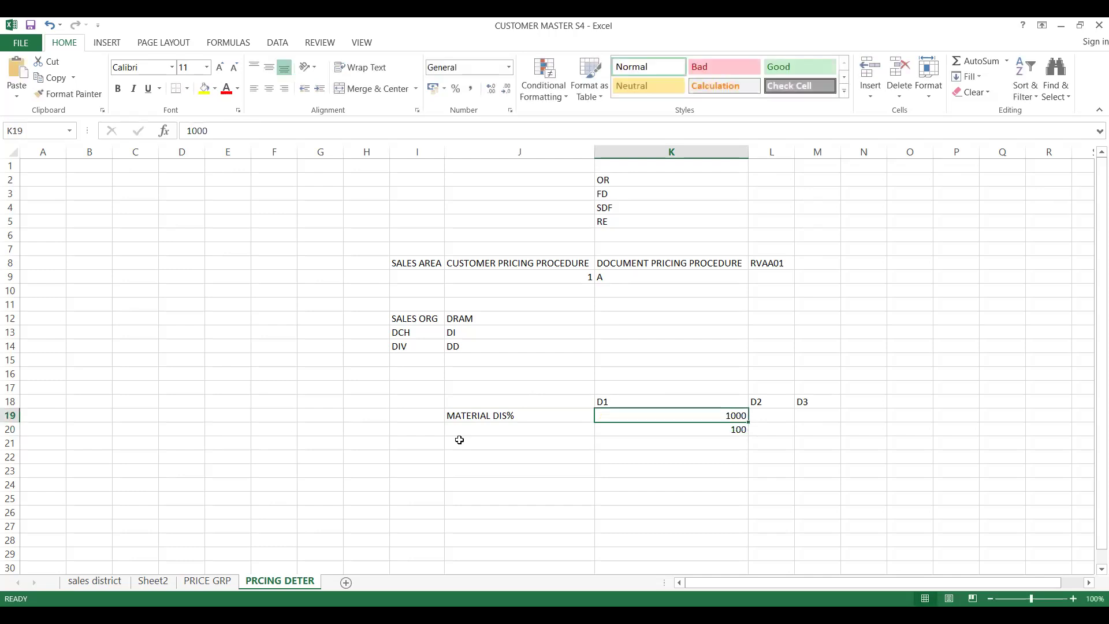
key("Right")
type("2000")
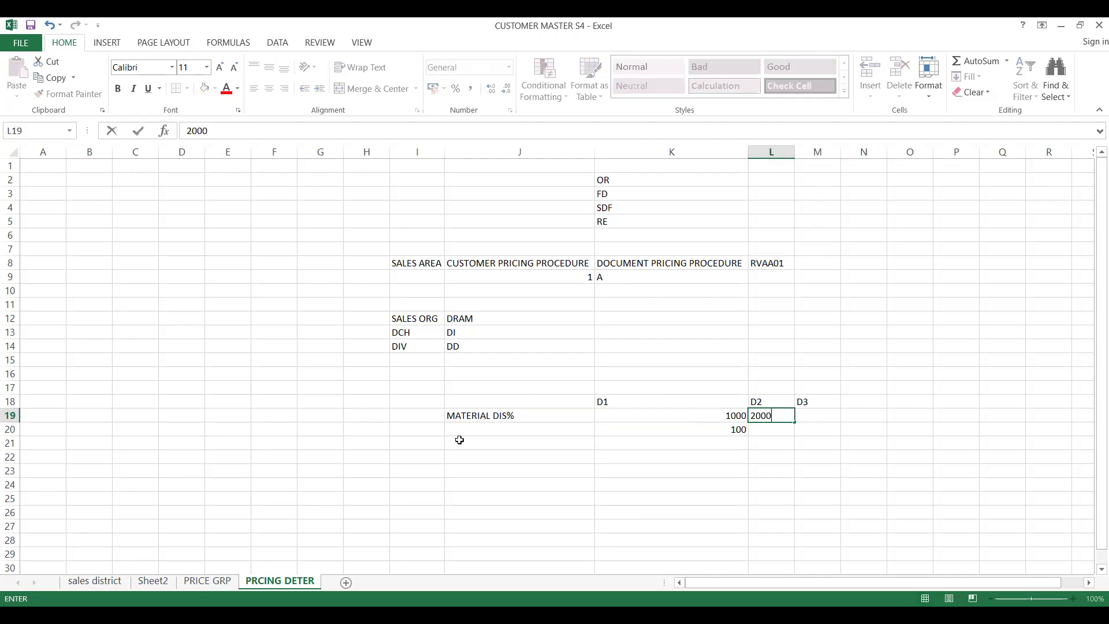
key("Return")
type("2000")
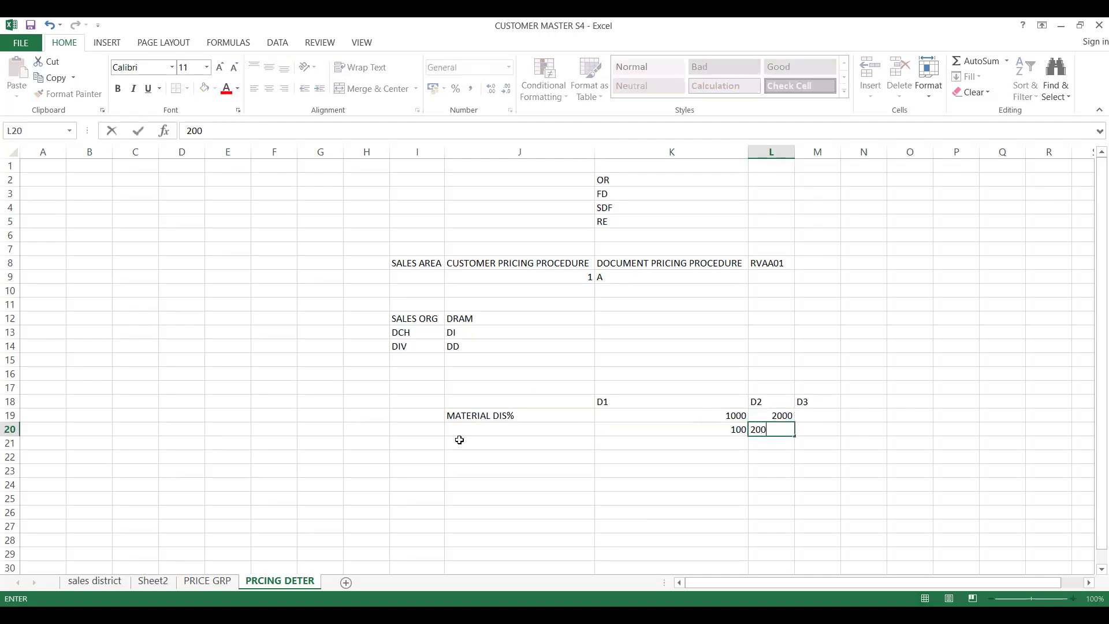
key("BackSpace")
key("Return")
Enter the net amounts 900 in K21 and 1800 in L21.
key("Up")
key("Up")
key("Up")
key("Down")
key("Down")
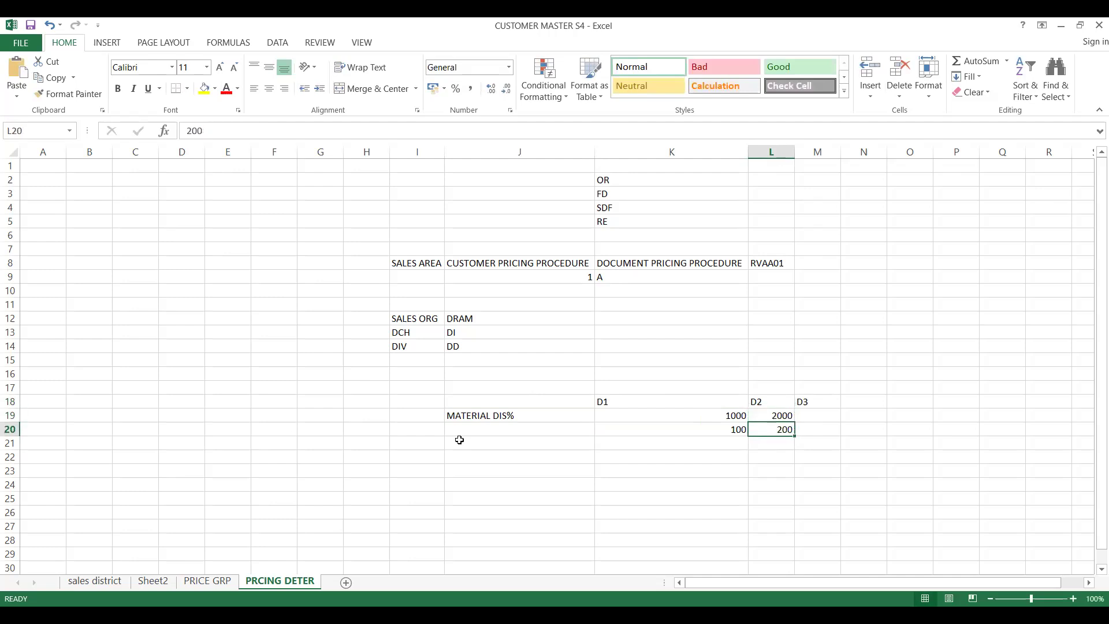
key("Left")
key("Up")
key("Down")
key("Down")
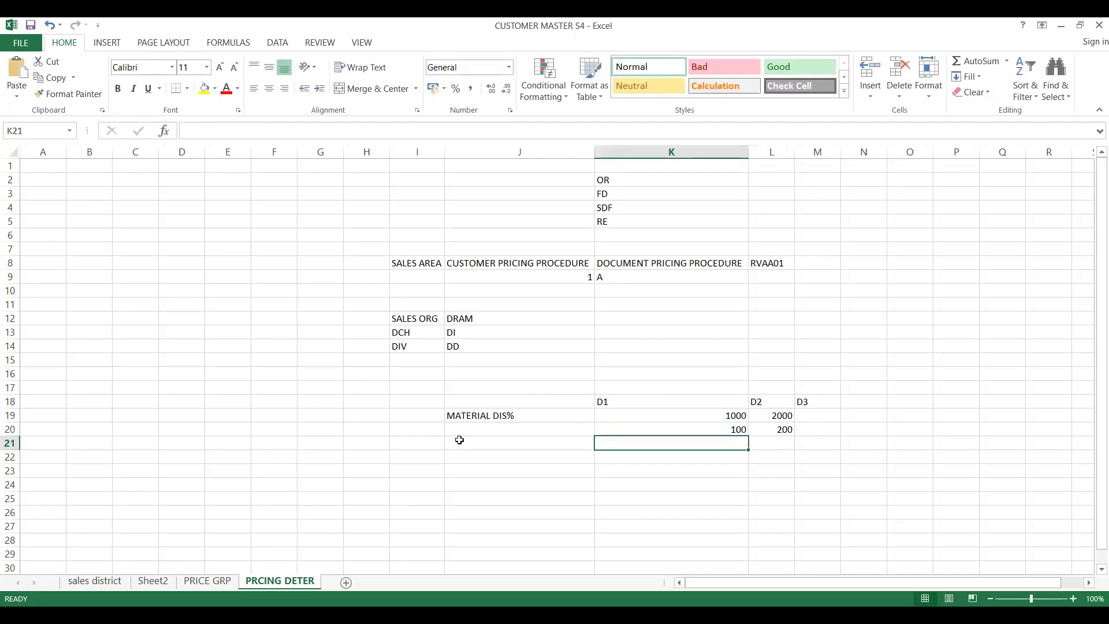
type("900")
key("Tab")
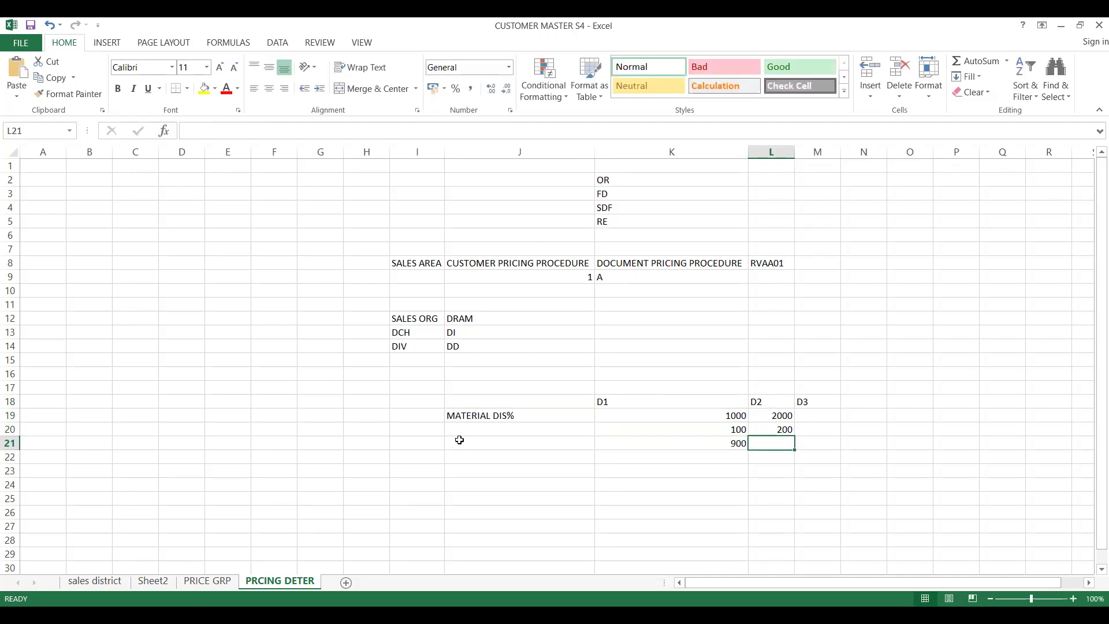
type("1")
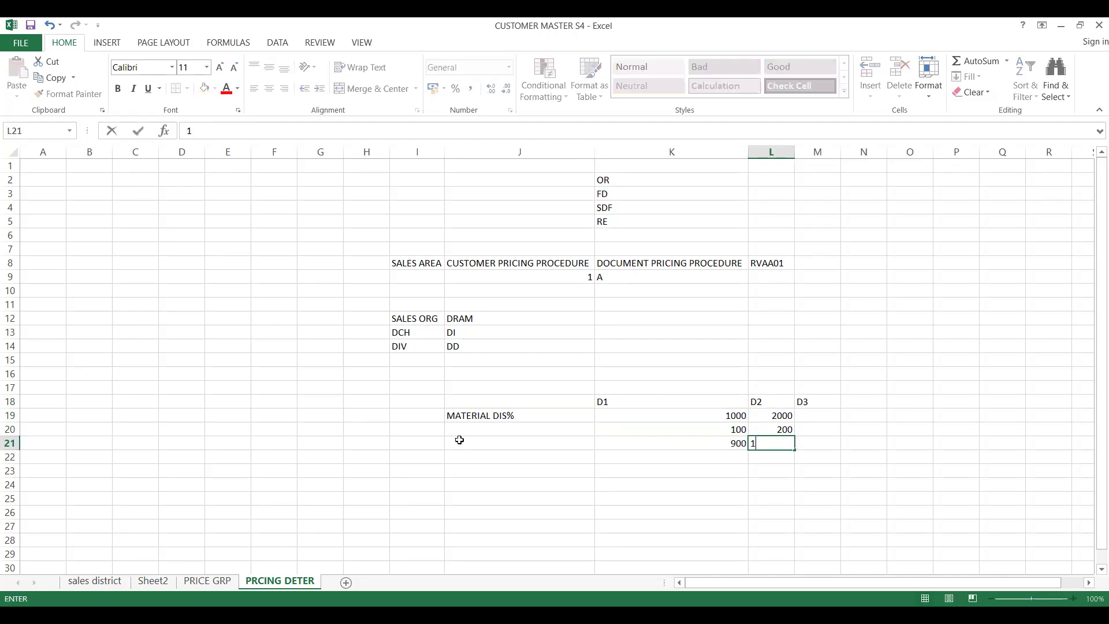
type("800")
left_click(497, 470)
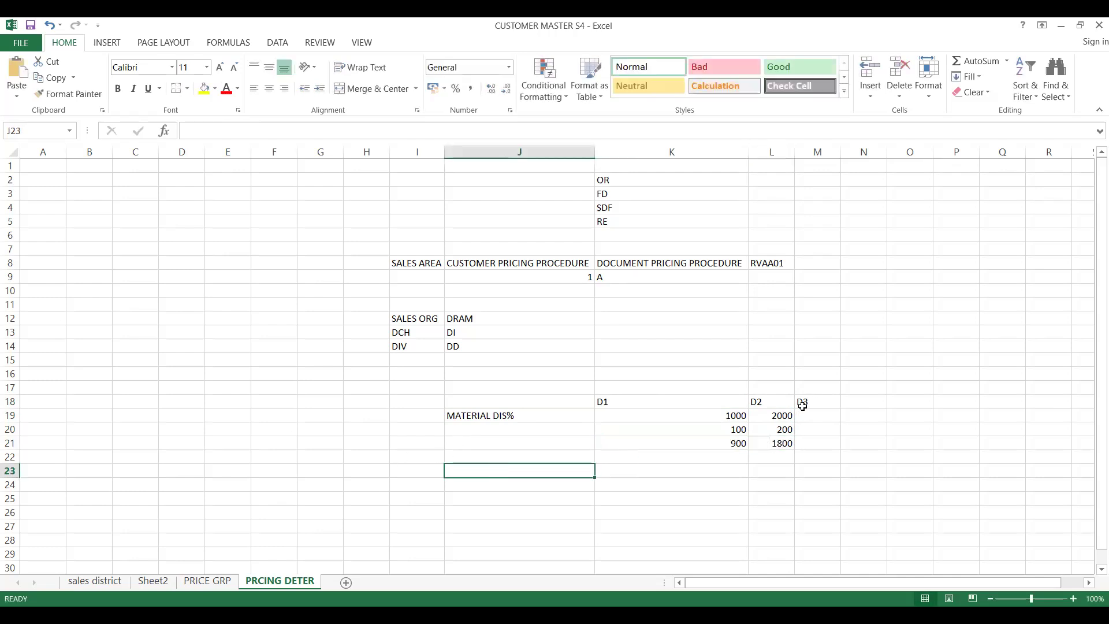
left_click(802, 404)
Delete the D3 heading from M18 and review the D1 and D2 cells.
key("Delete")
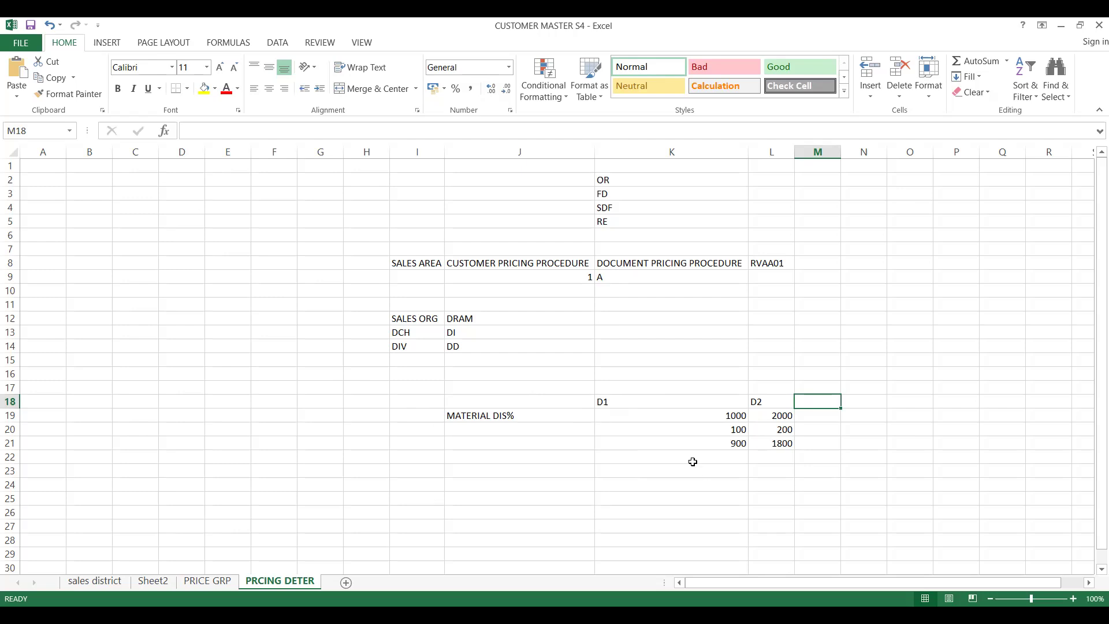
left_click(635, 462)
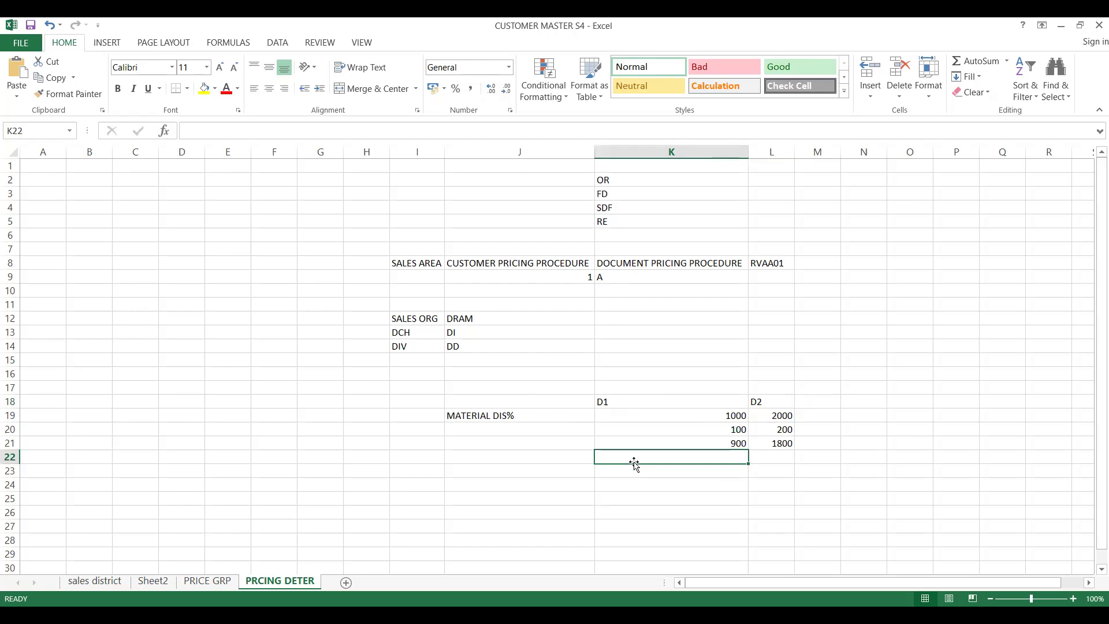
left_click(629, 510)
left_click(871, 460)
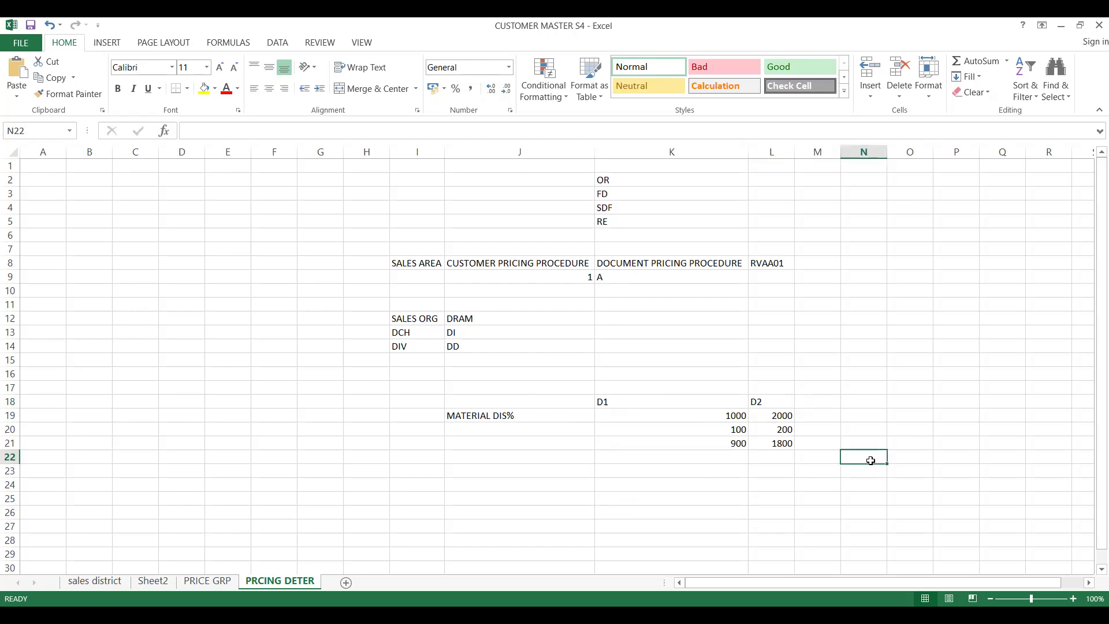
left_click(654, 398)
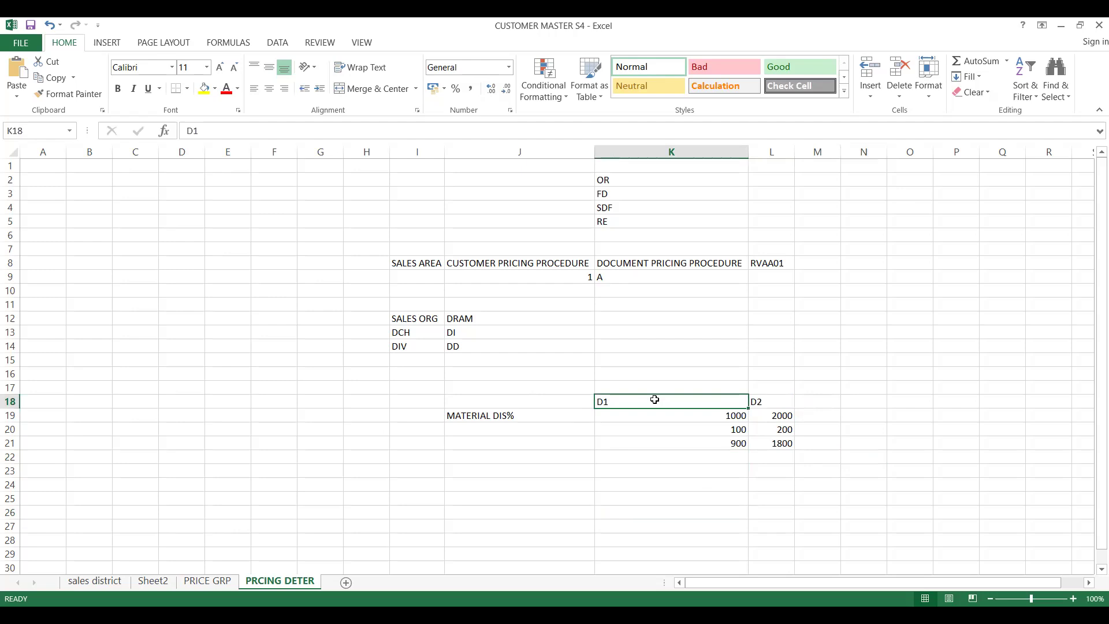
left_click(761, 398)
left_click(650, 385)
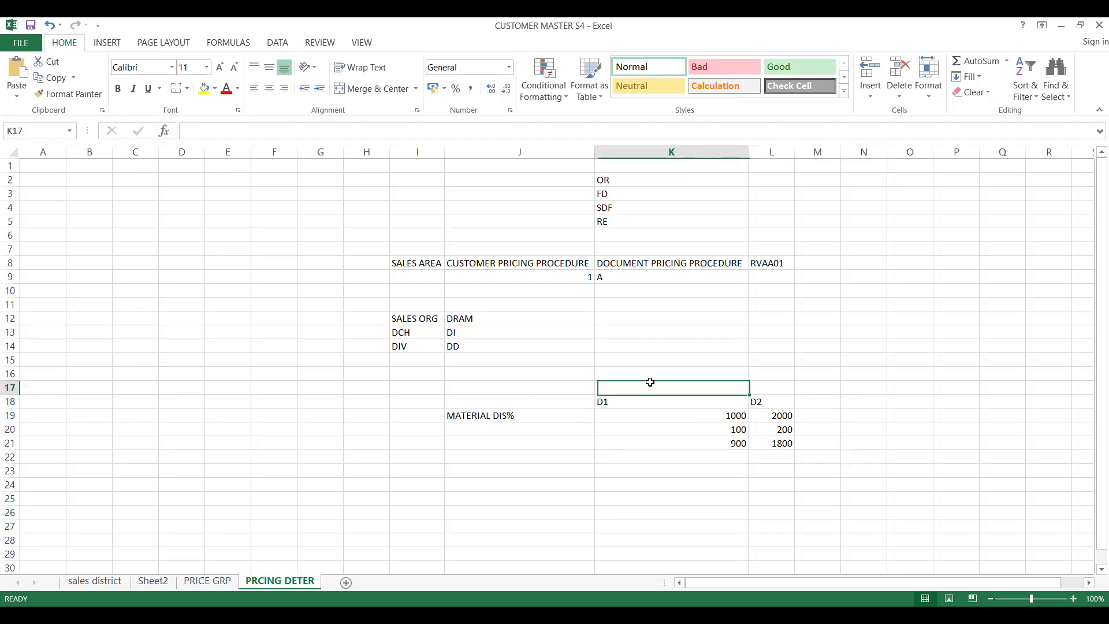
Enter 1000000 in K17 above the D1 heading, correcting the initial 100000.
type("100")
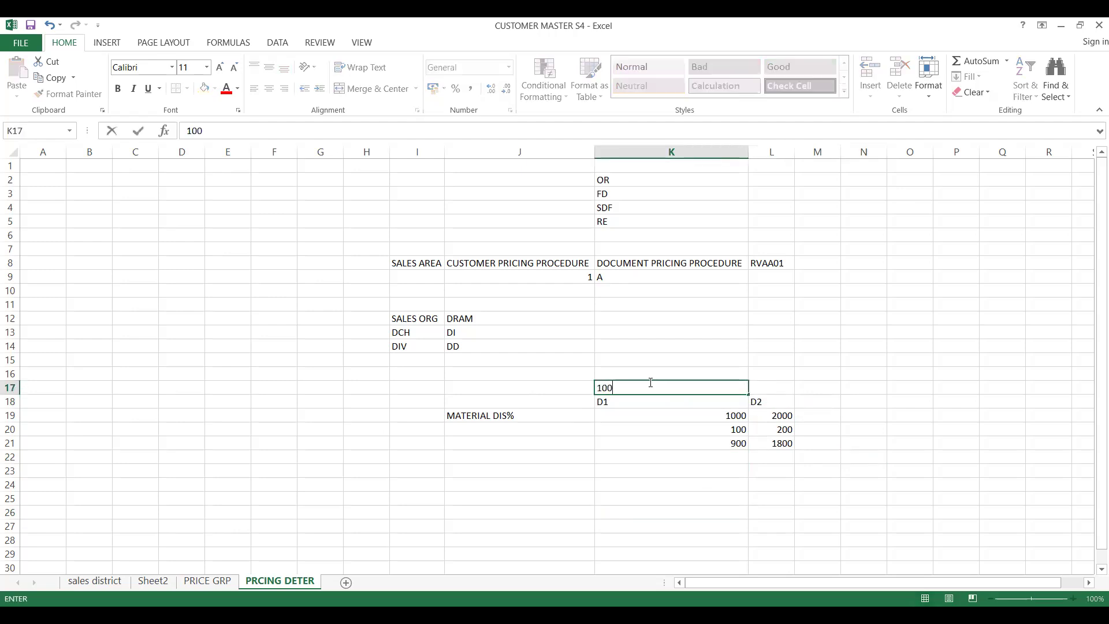
type("000")
key("ctrl+Return")
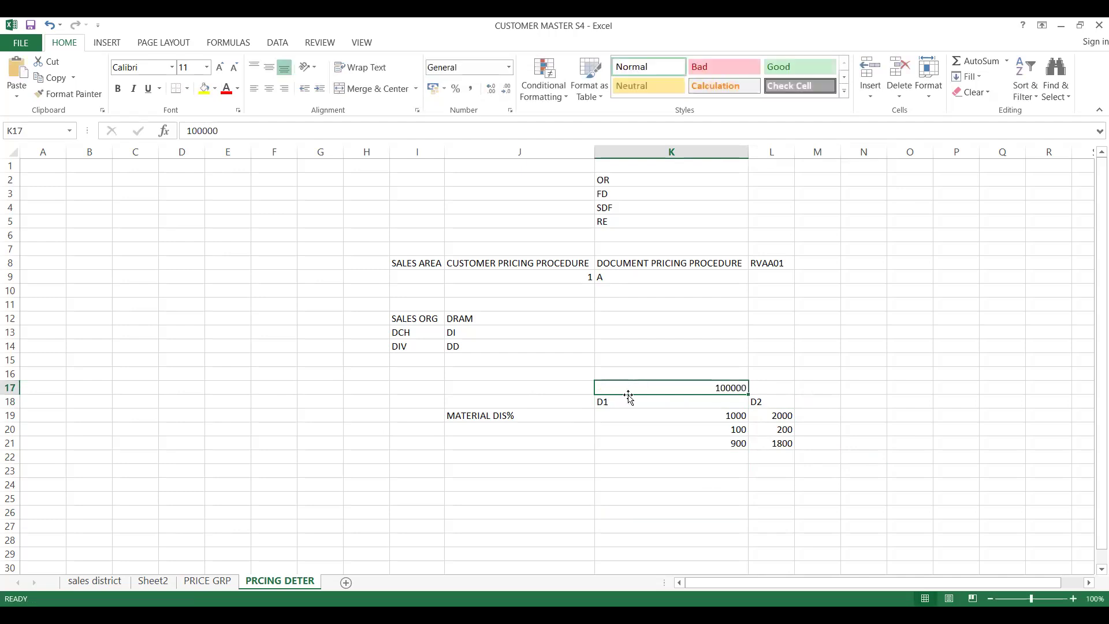
double_click(737, 386)
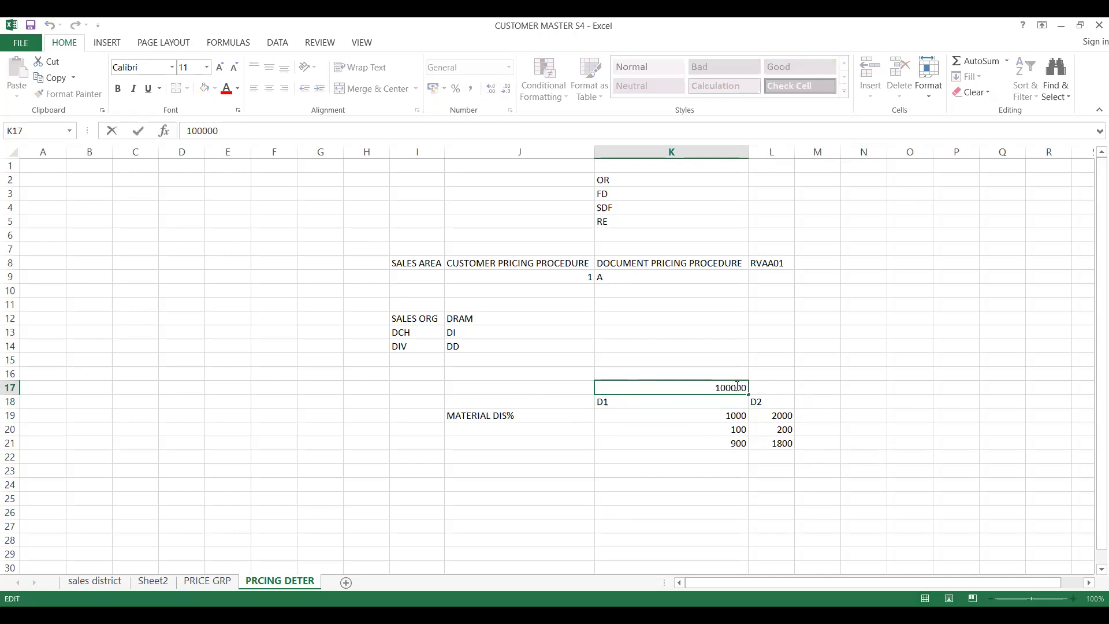
left_click(772, 386)
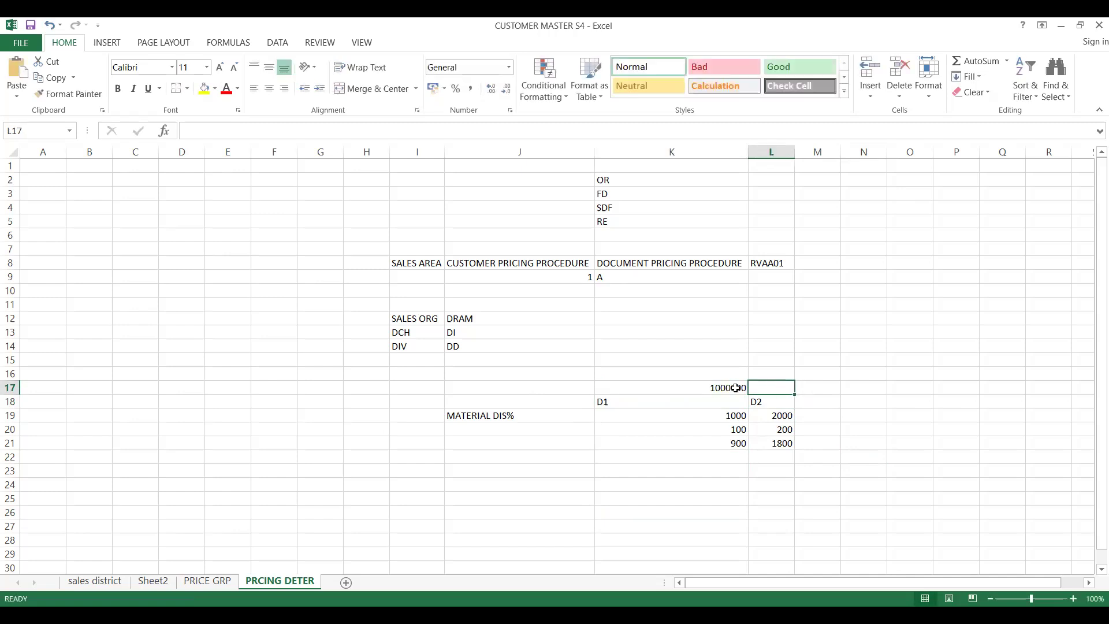
left_click(679, 388)
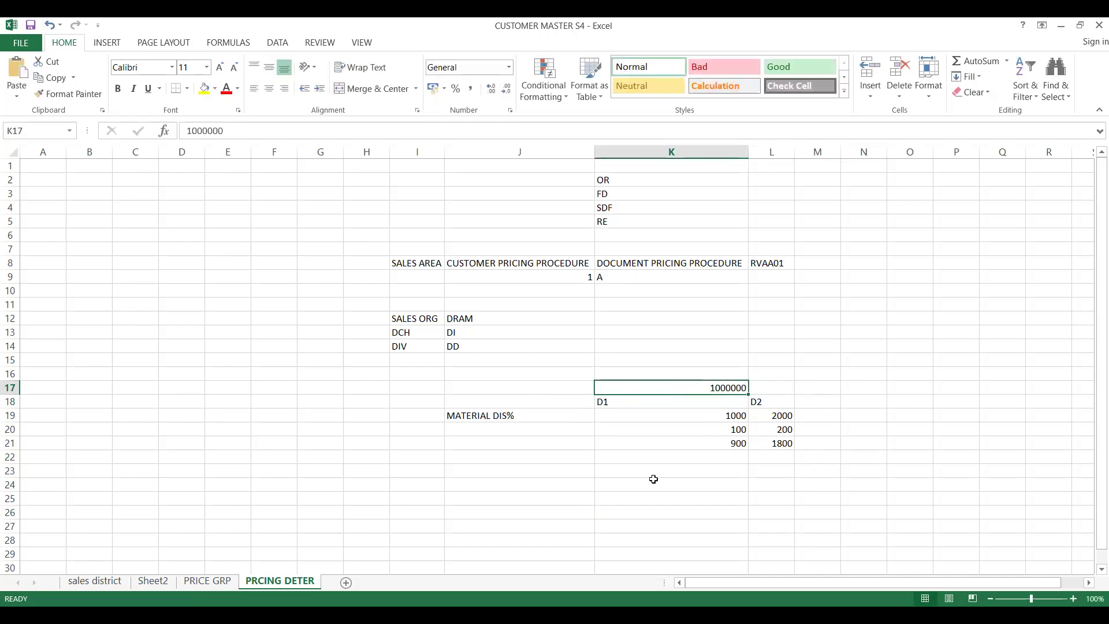
Enter a 1% rate in K22 under the 900 net amount.
left_click(704, 452)
type("1%")
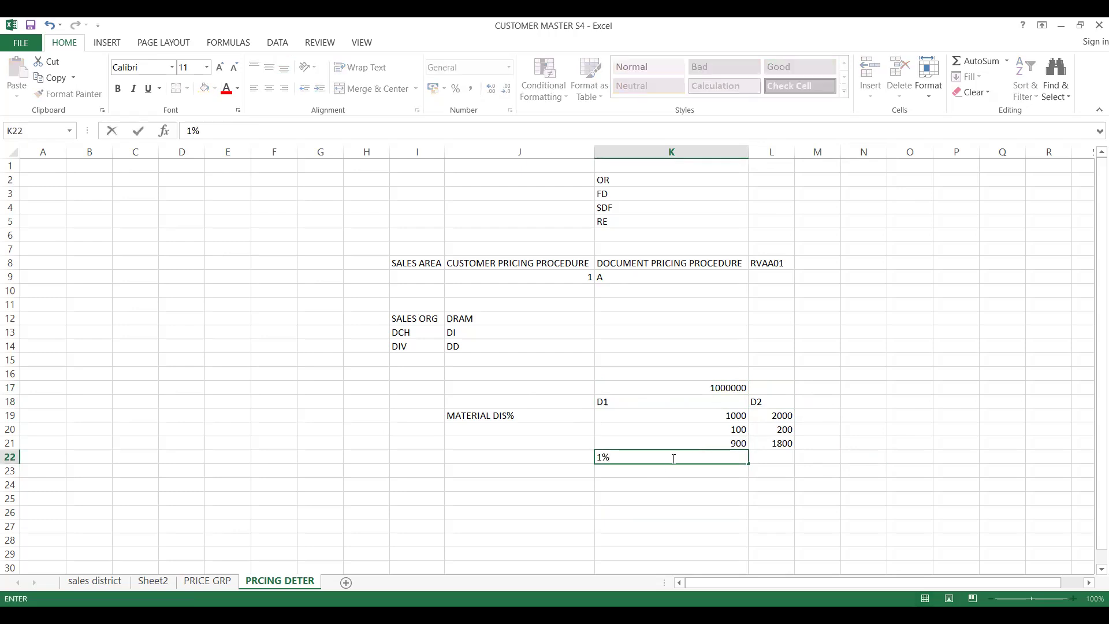
left_click(617, 483)
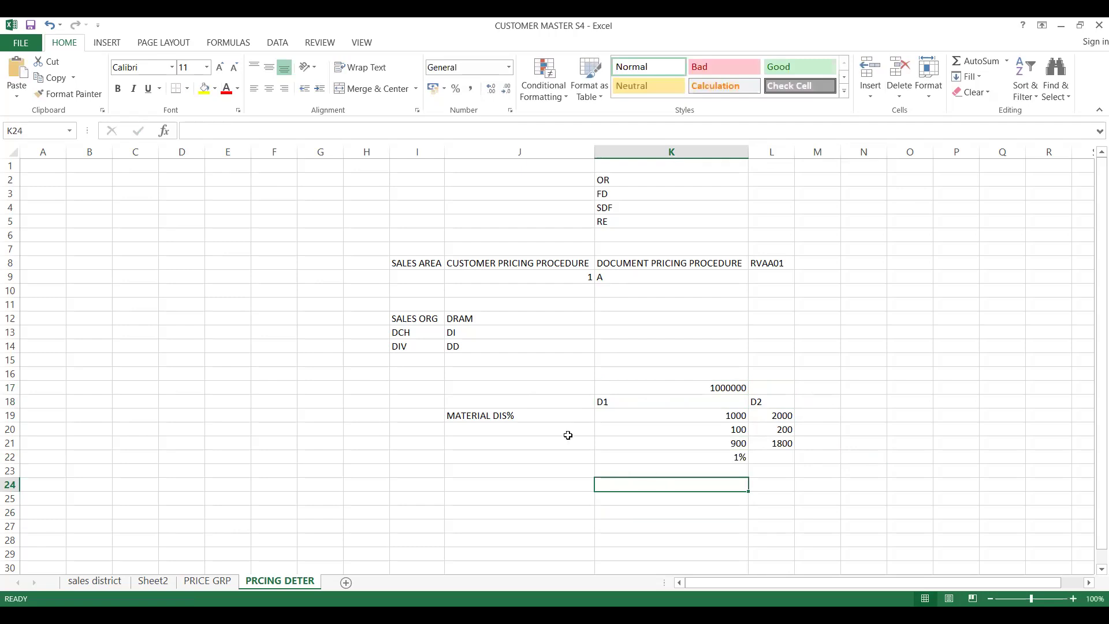
left_click(711, 385)
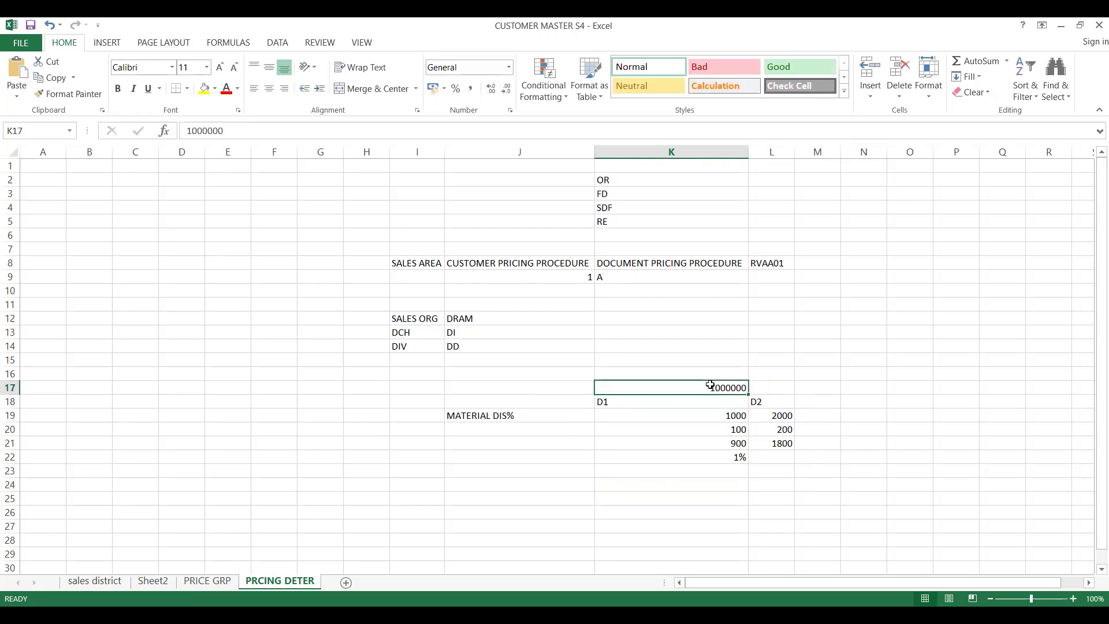
left_click(716, 457)
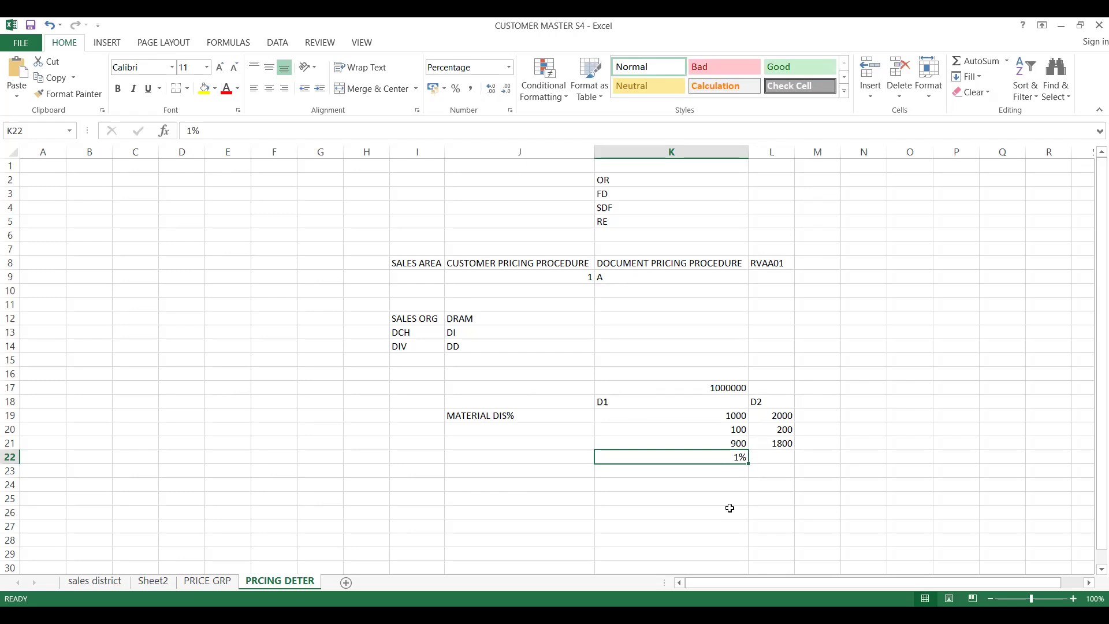
left_click(686, 492)
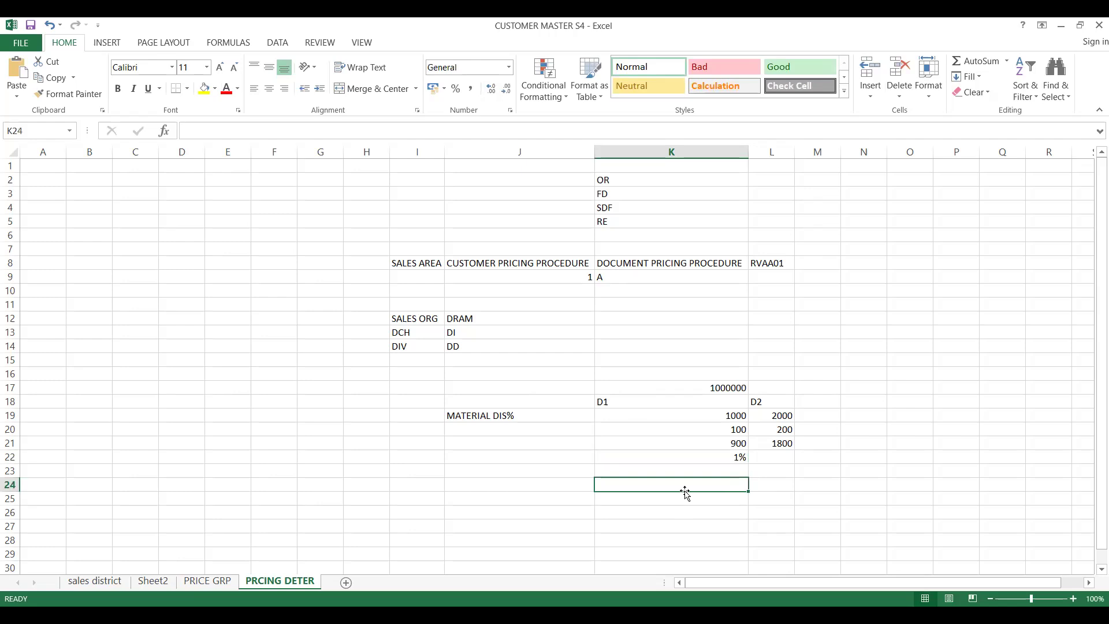
left_click(672, 427)
left_click(680, 458)
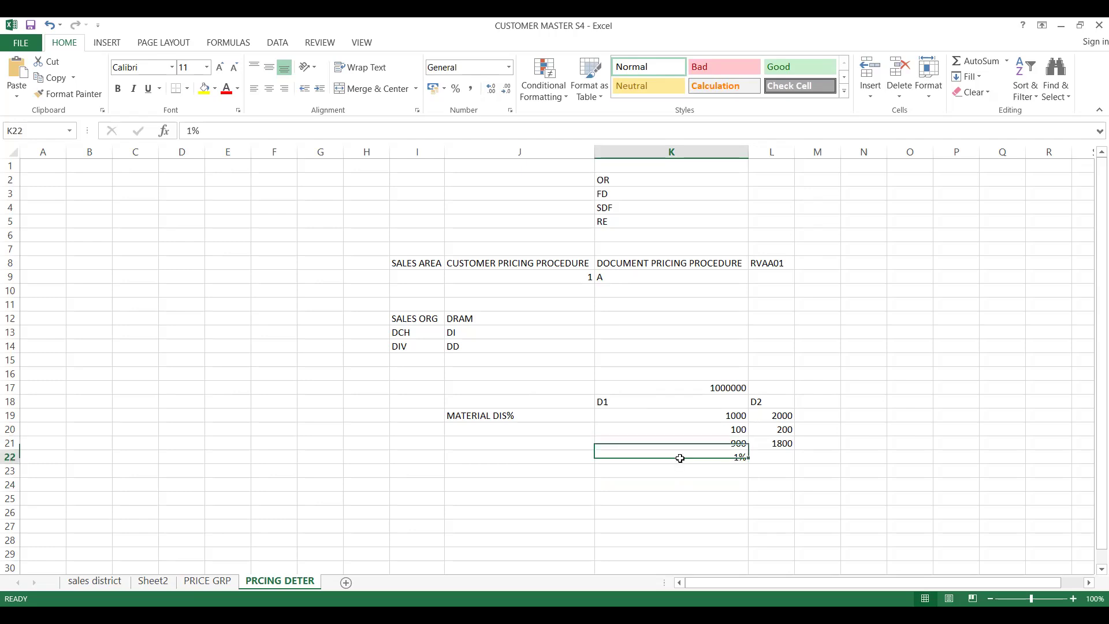
left_click(744, 386)
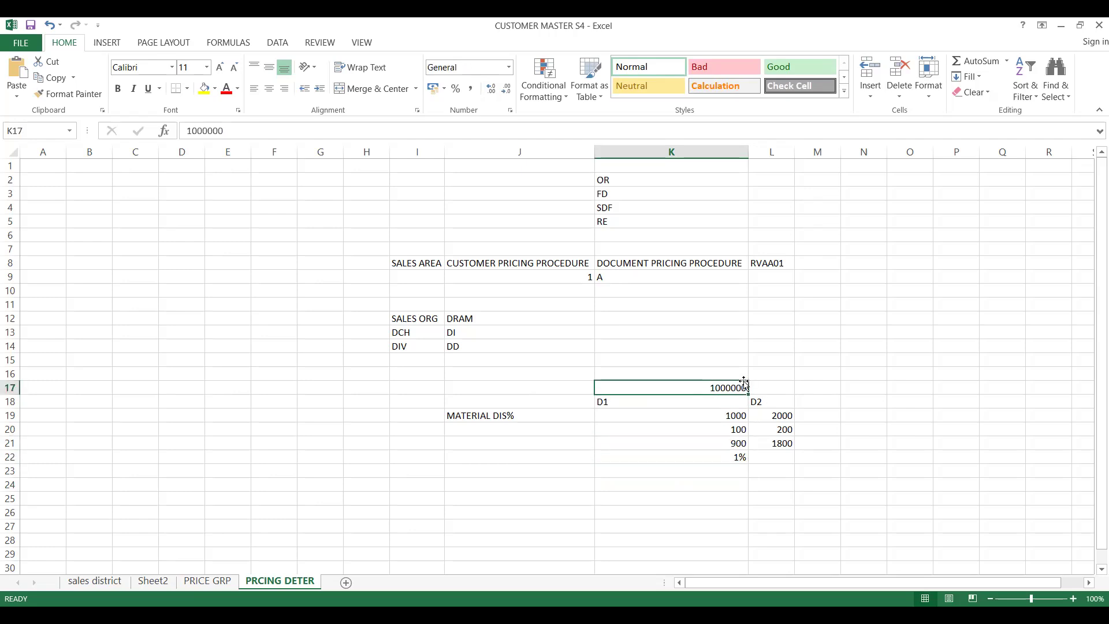
left_click(834, 384)
left_click(687, 398)
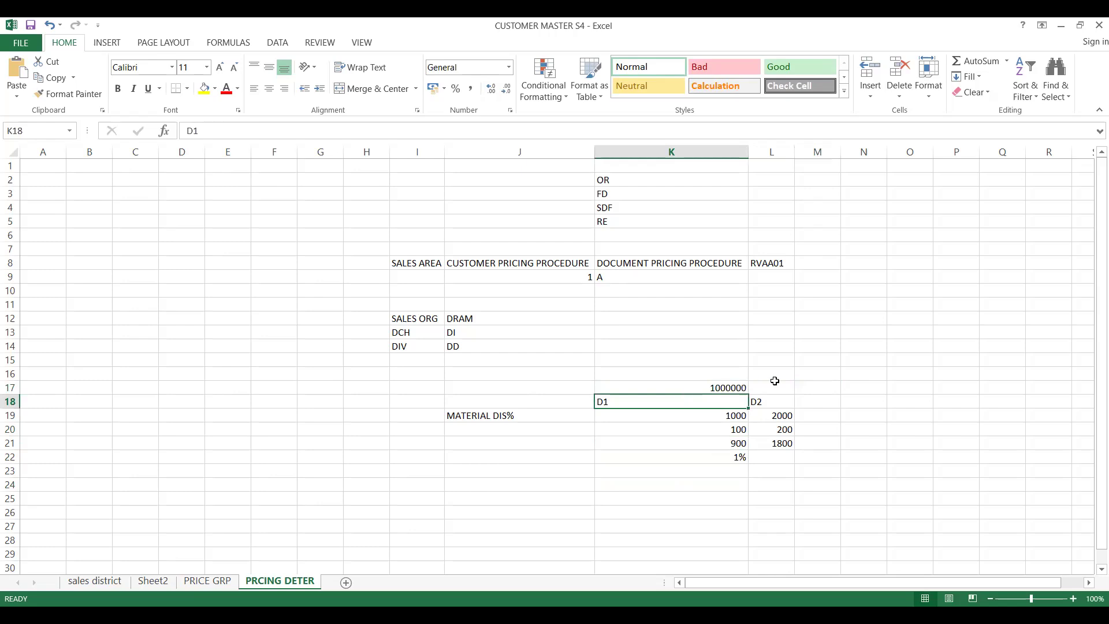
left_click(799, 380)
left_click(688, 391)
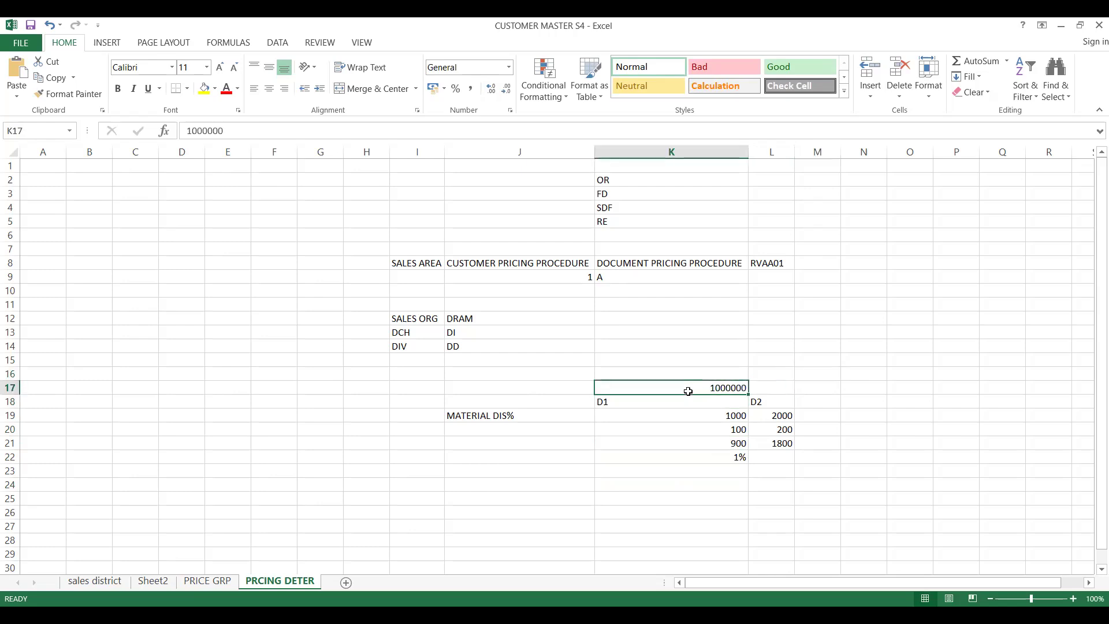
left_click(738, 458)
left_click(719, 404)
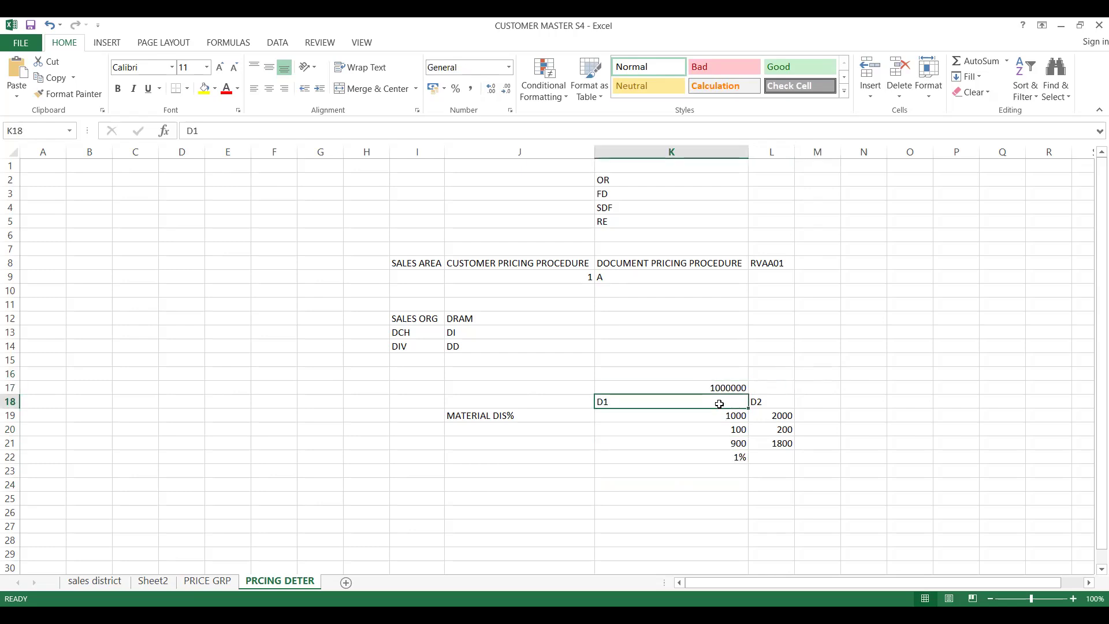
left_click(719, 386)
left_click(727, 458)
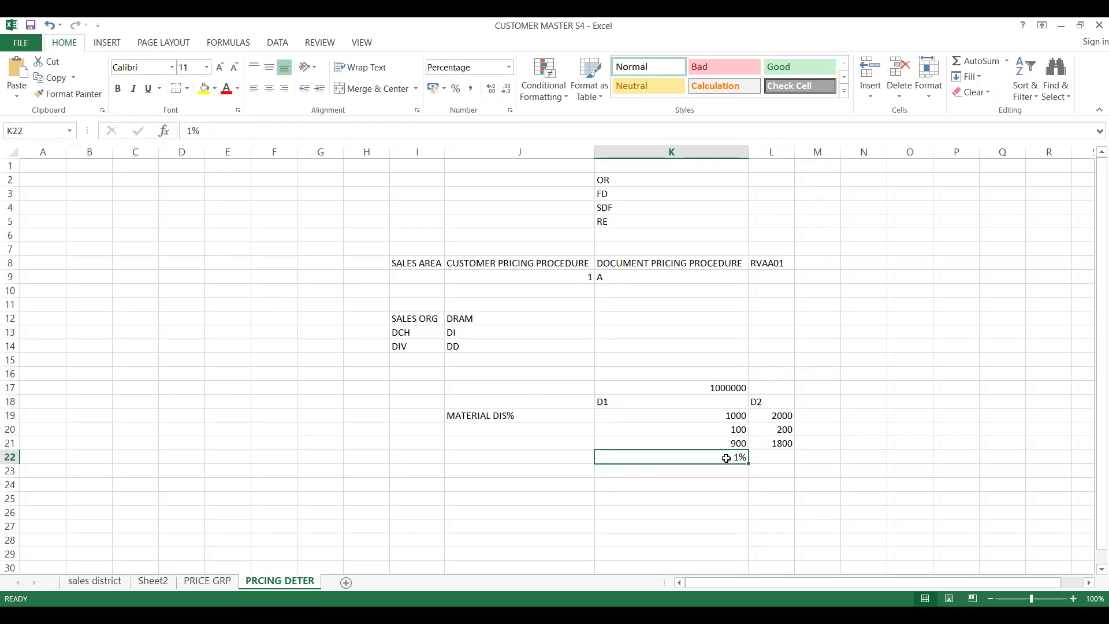
left_click(711, 493)
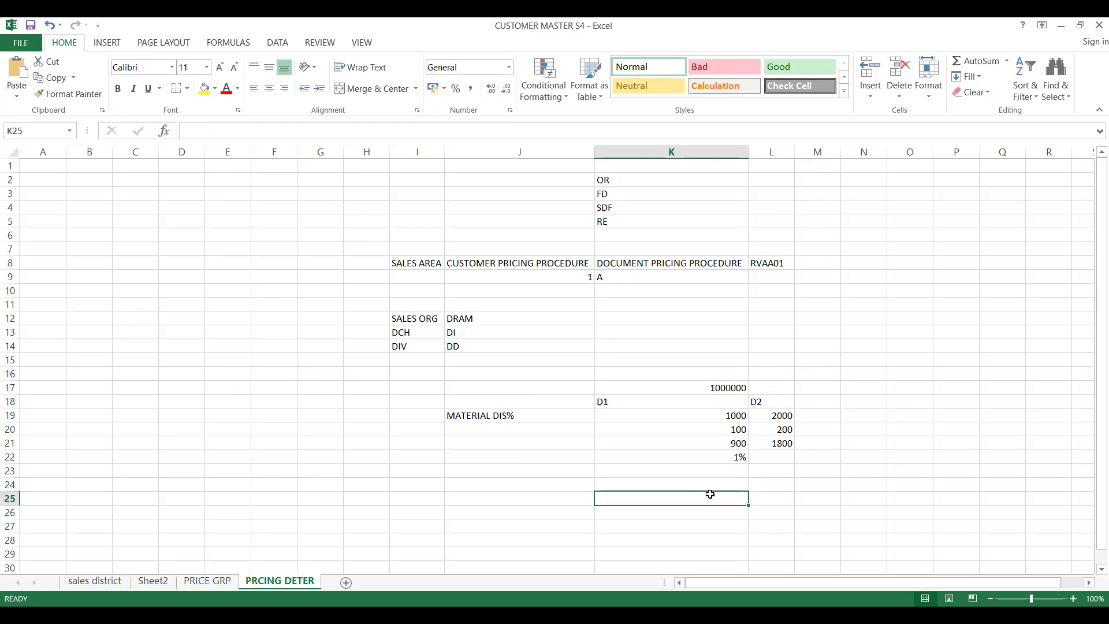
left_click(582, 402)
left_click(671, 367)
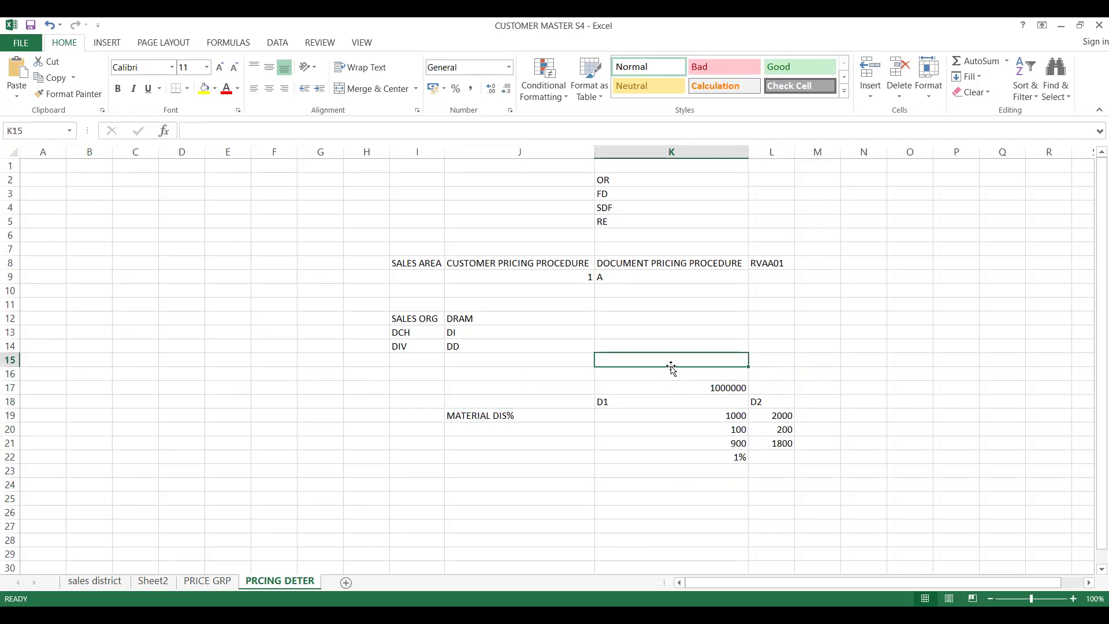
Label the month columns JAN in K16 and DEC in L16.
key("Return")
type("JAN")
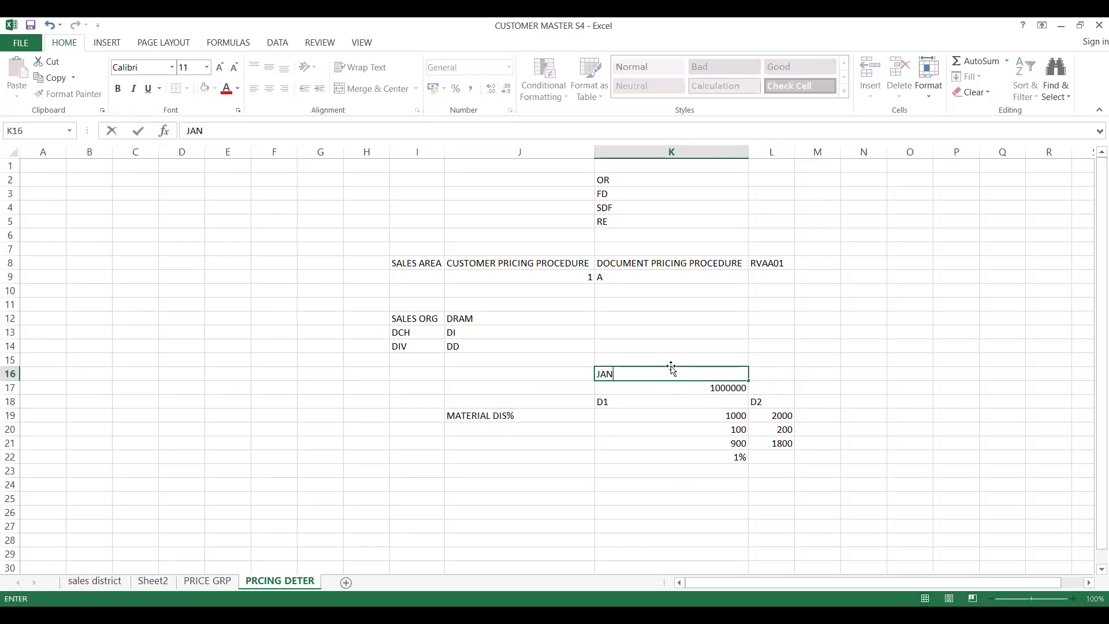
key("Tab")
type("DEC")
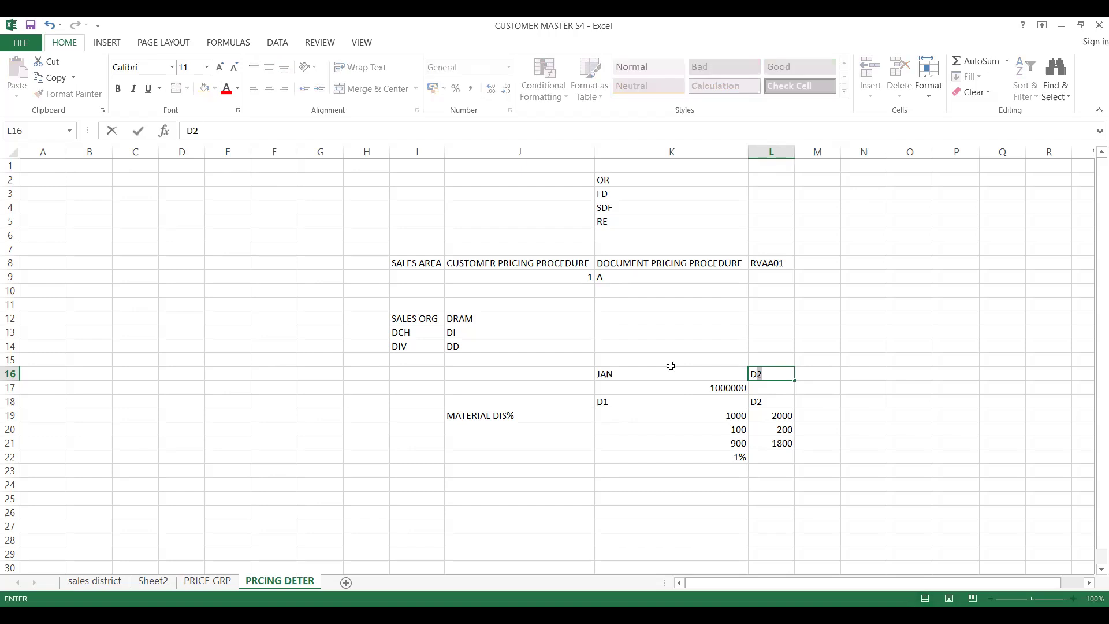
key("Return")
left_click(629, 401)
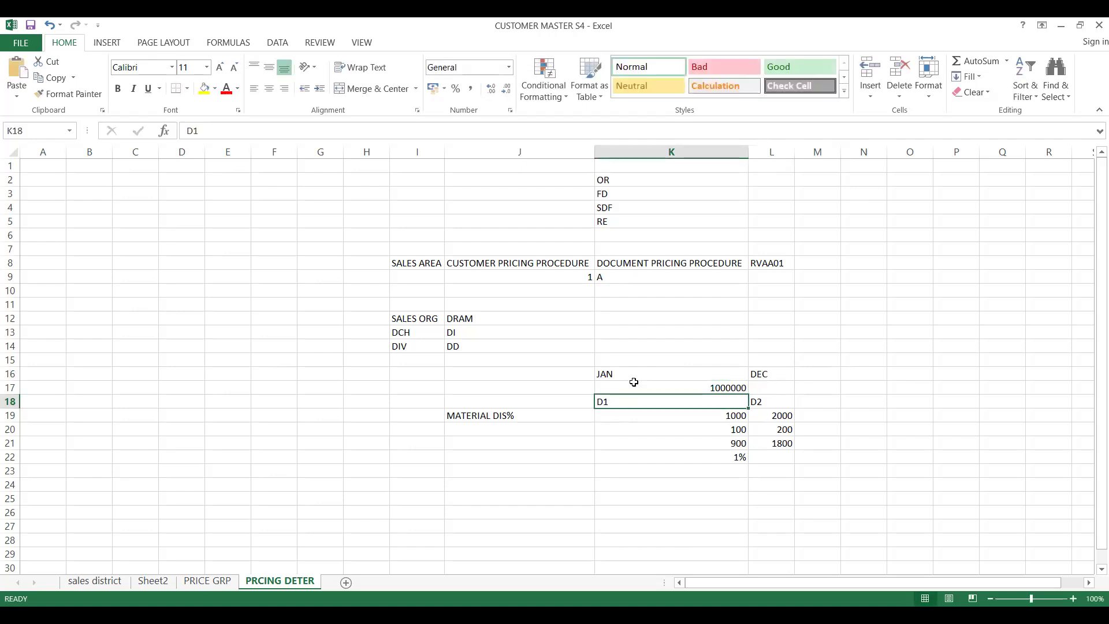
left_click(634, 375)
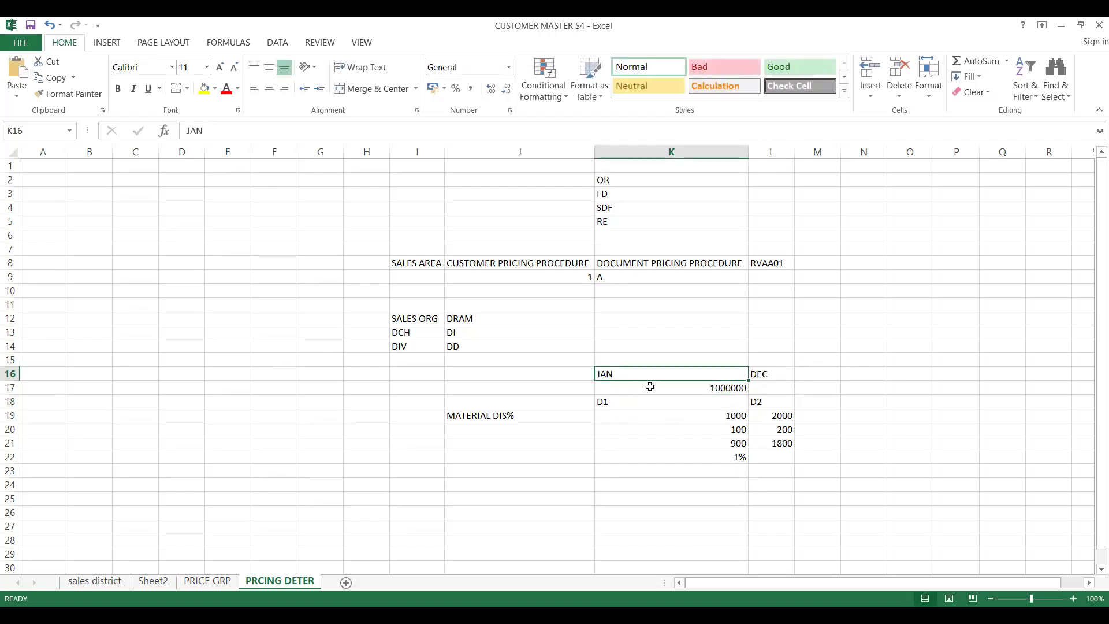
left_click(774, 374)
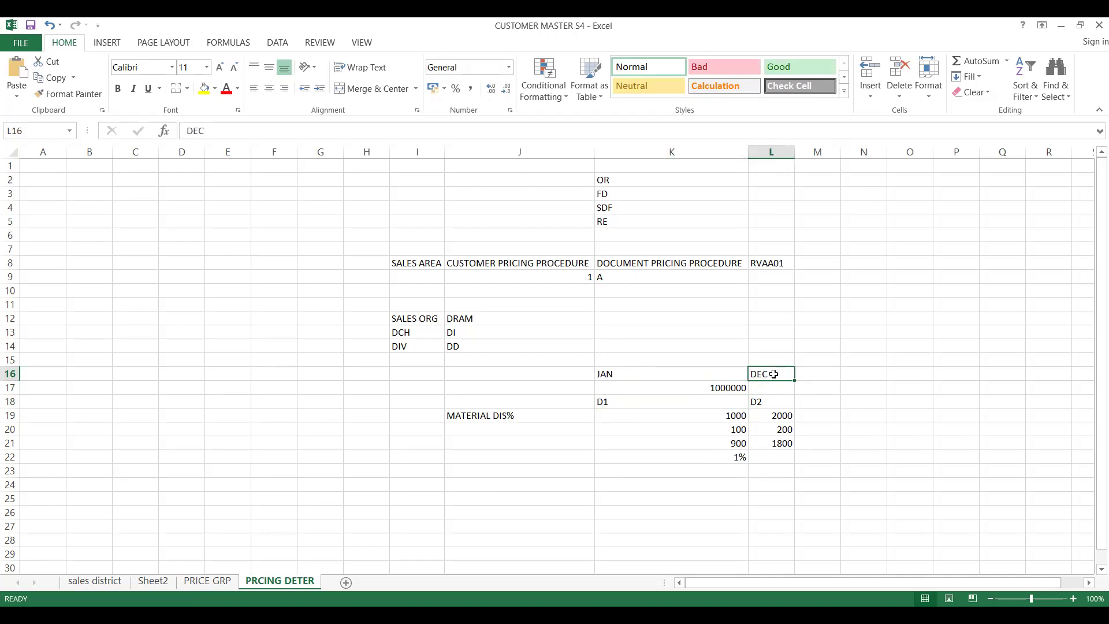
Add the note APRIL in cell K24.
left_click(642, 484)
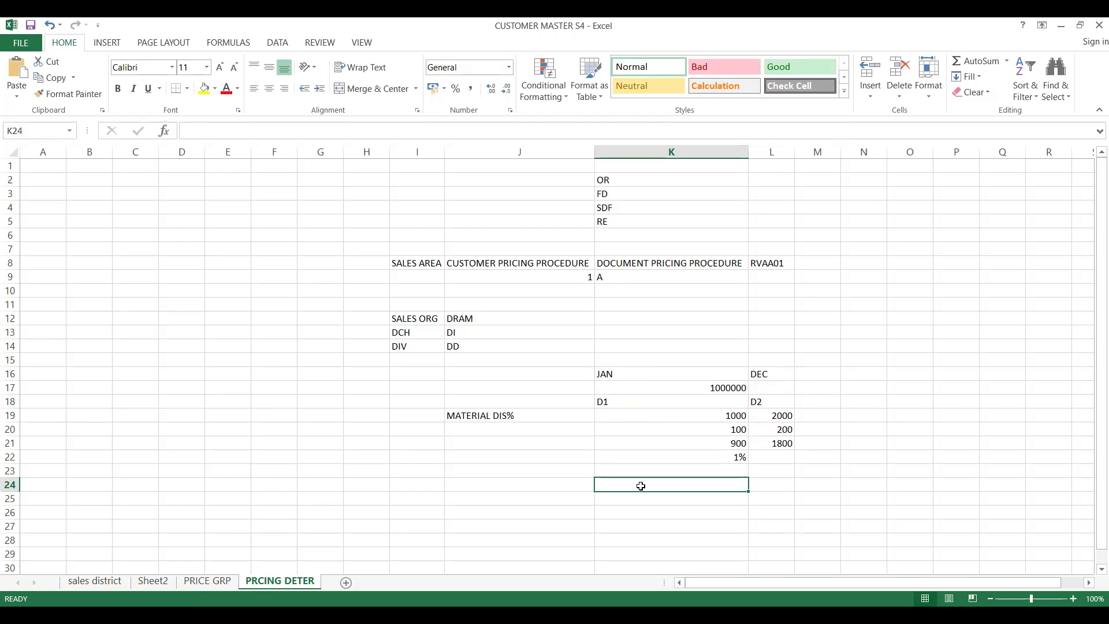
type("APRIL")
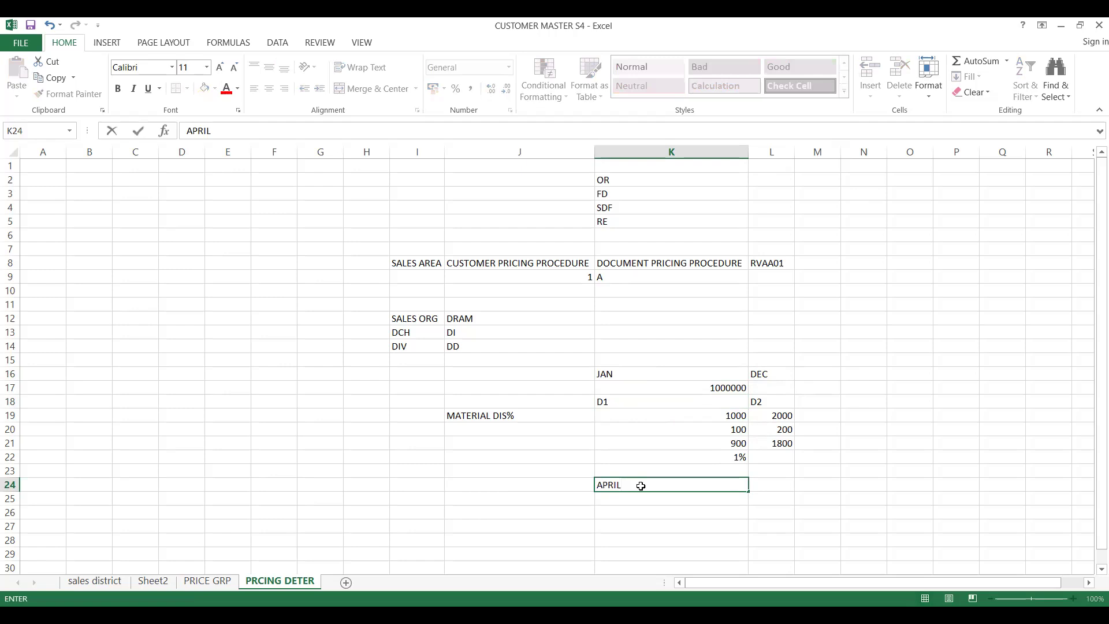
key("Tab")
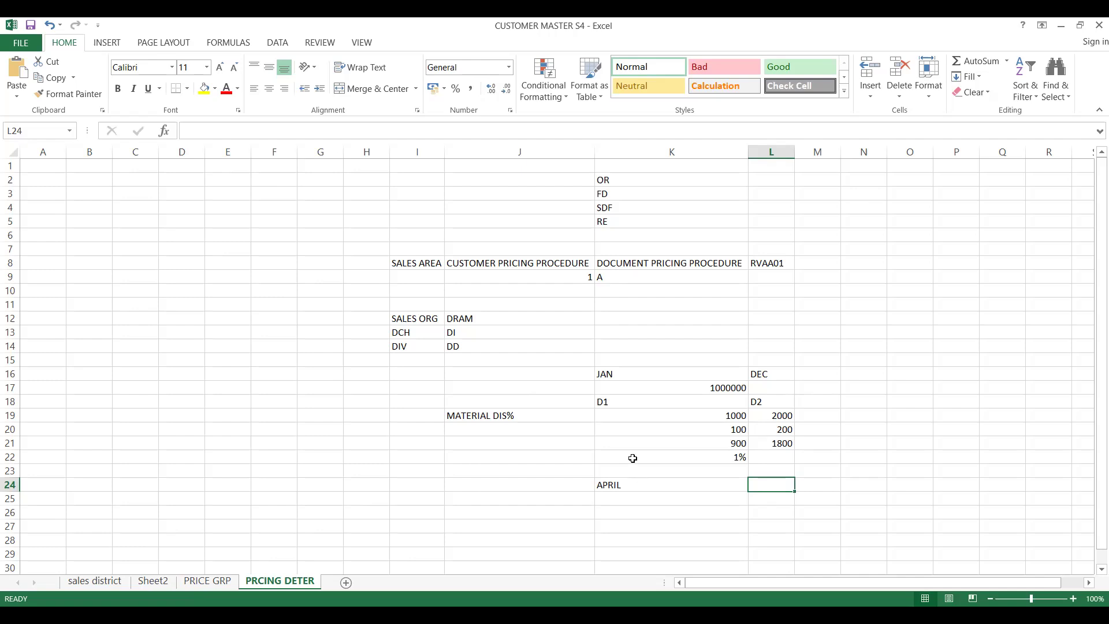
left_click(633, 458)
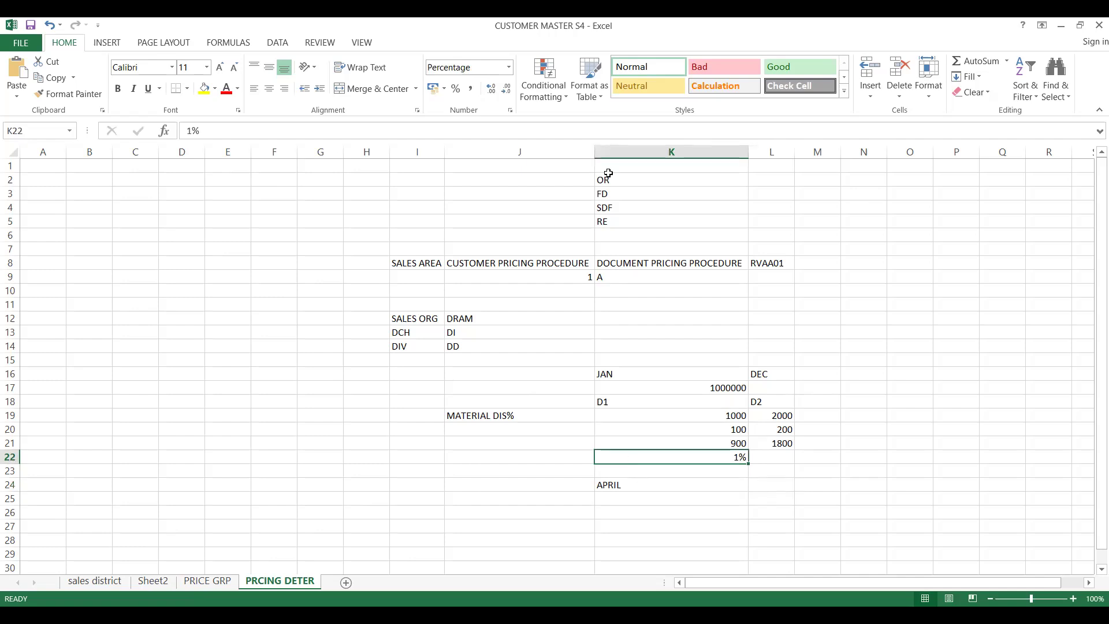
left_click(606, 428)
left_click(723, 497)
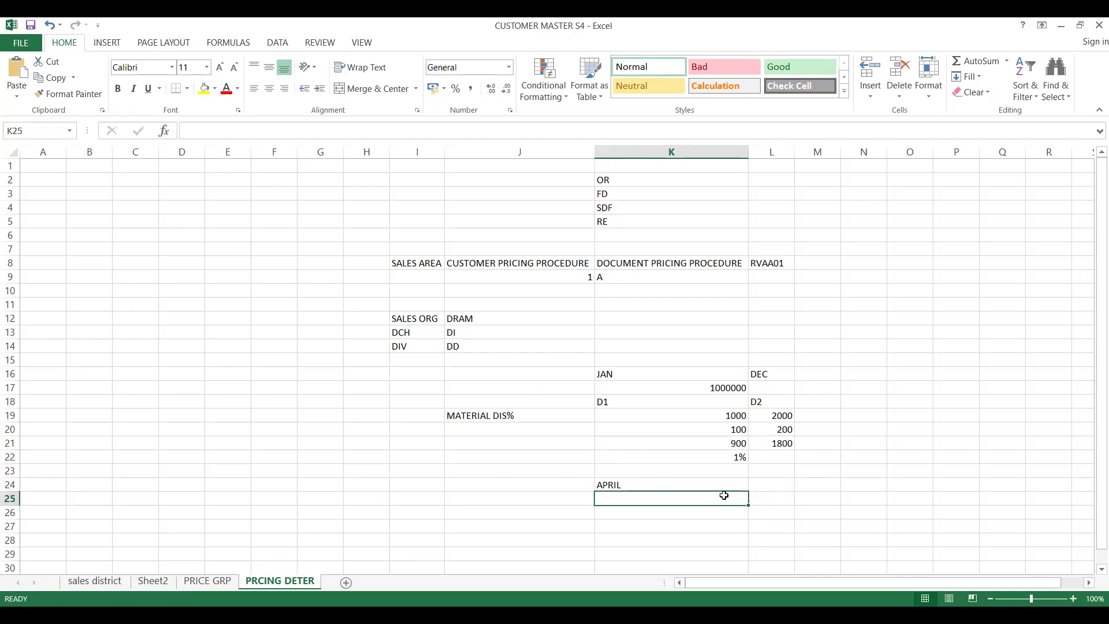
left_click(716, 457)
left_click(674, 507)
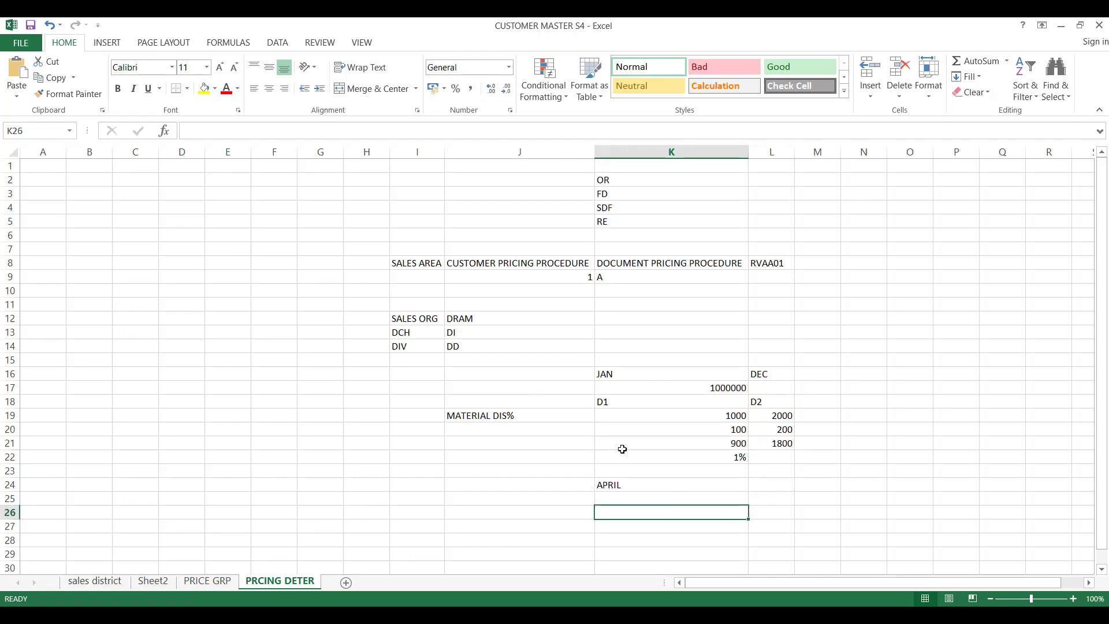
left_click(676, 486)
left_click(775, 485)
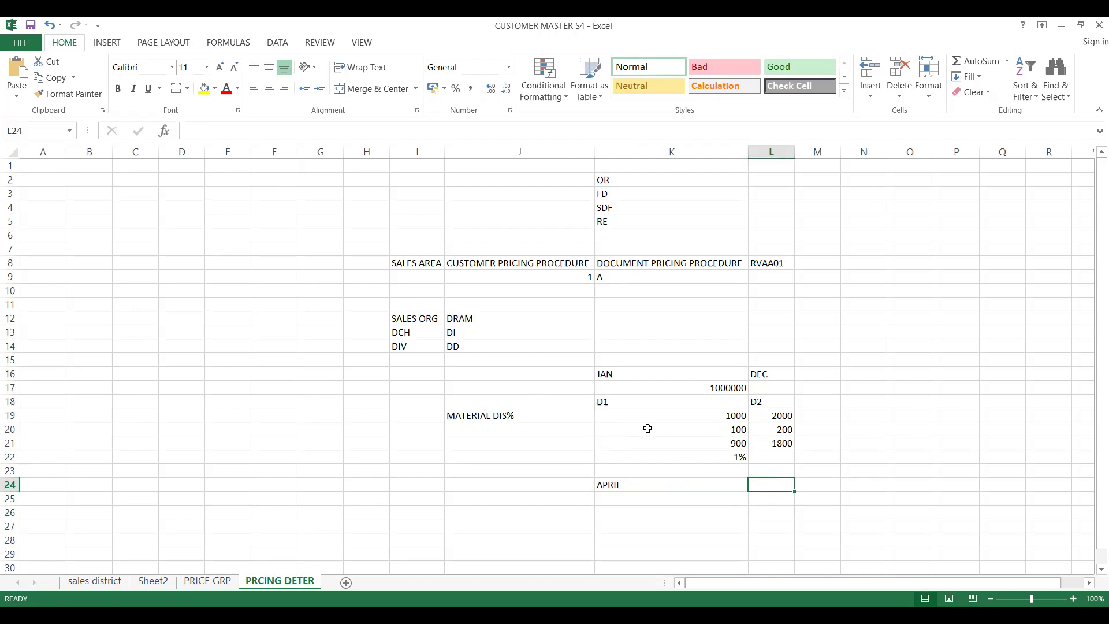
left_click(785, 418)
left_click(676, 428)
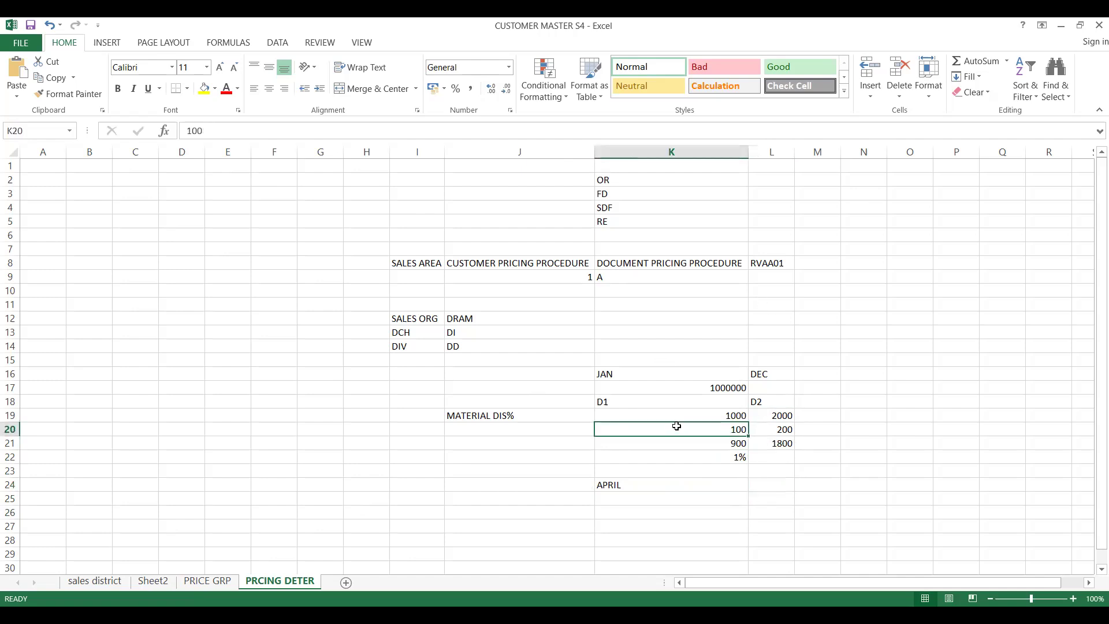
left_click(760, 442)
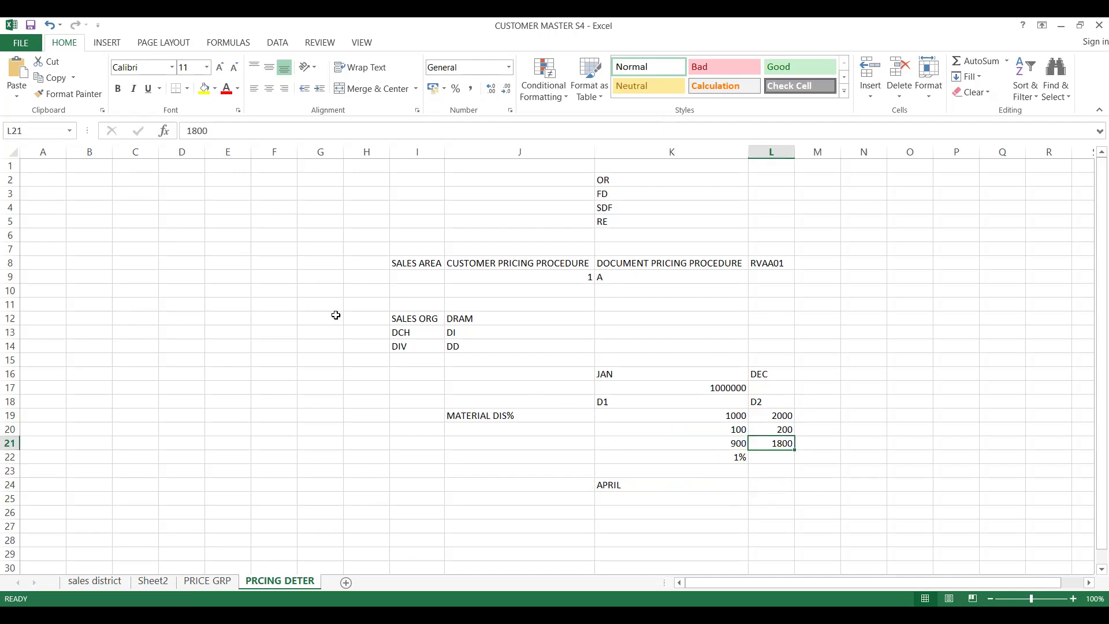
left_click(194, 414)
left_click(216, 417)
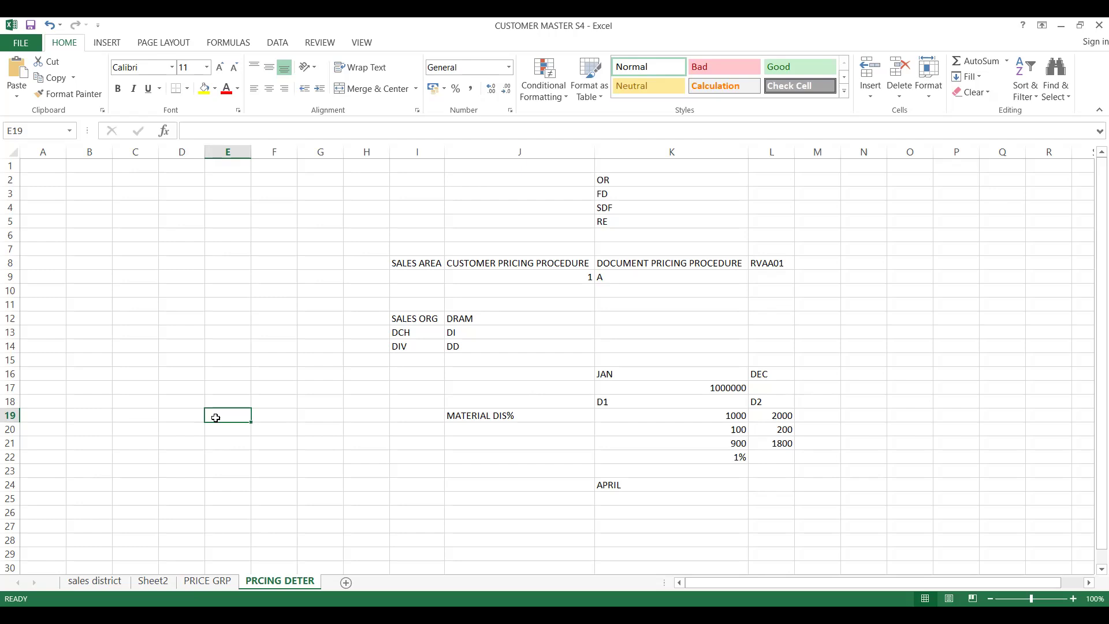
Enter RELANCY in E19 with the value F2 in F19.
type("RELA")
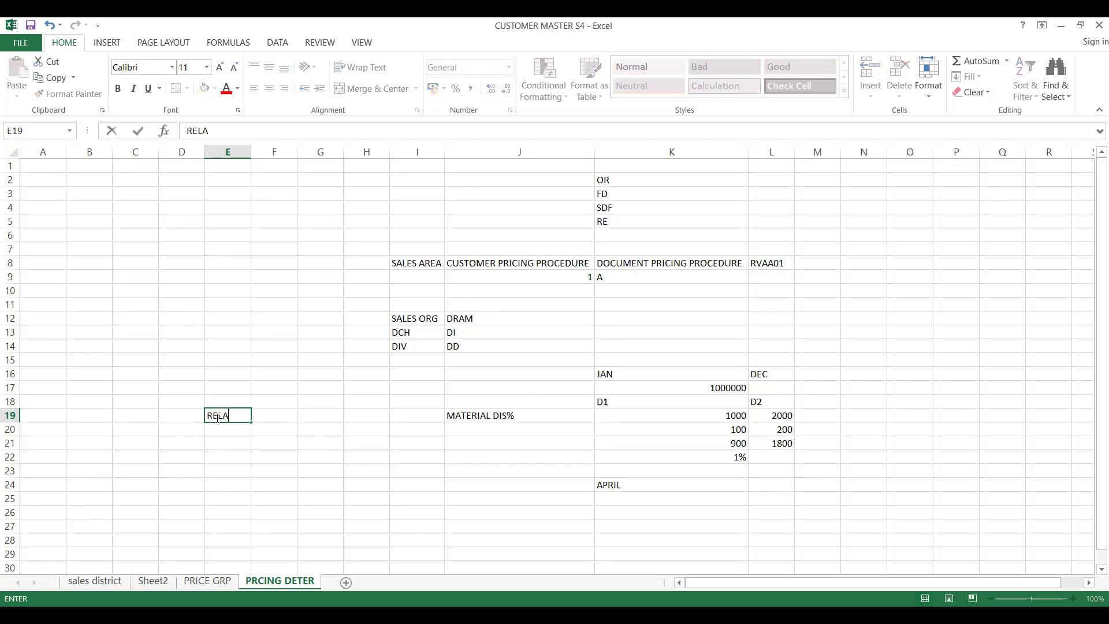
type("VA")
key("BackSpace")
key("BackSpace")
type("NCY")
key("Tab")
type("F2")
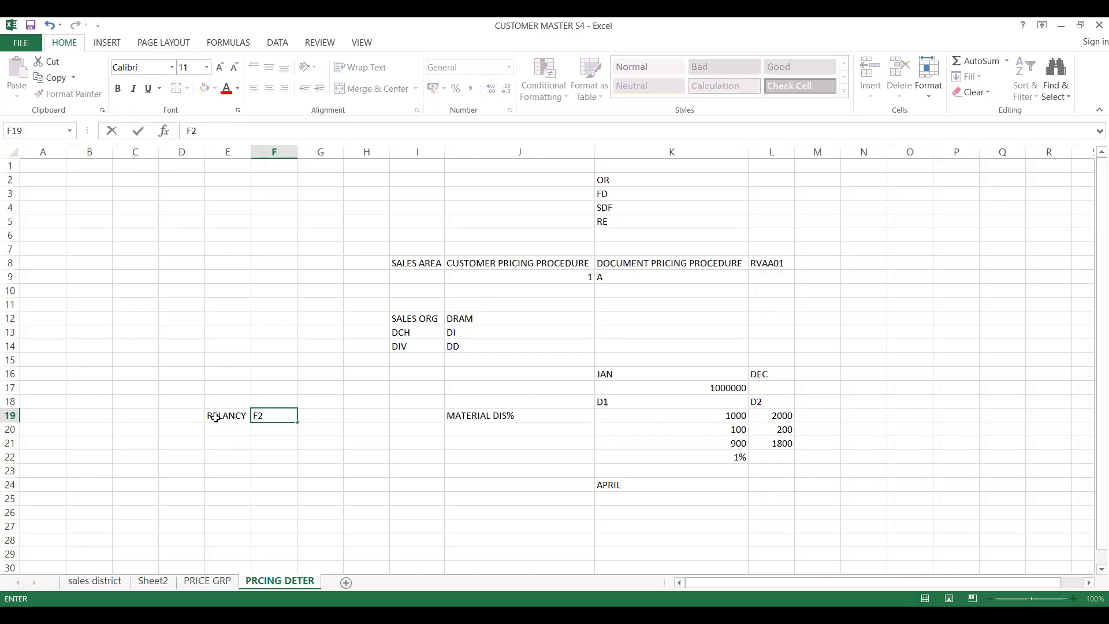
key("Tab")
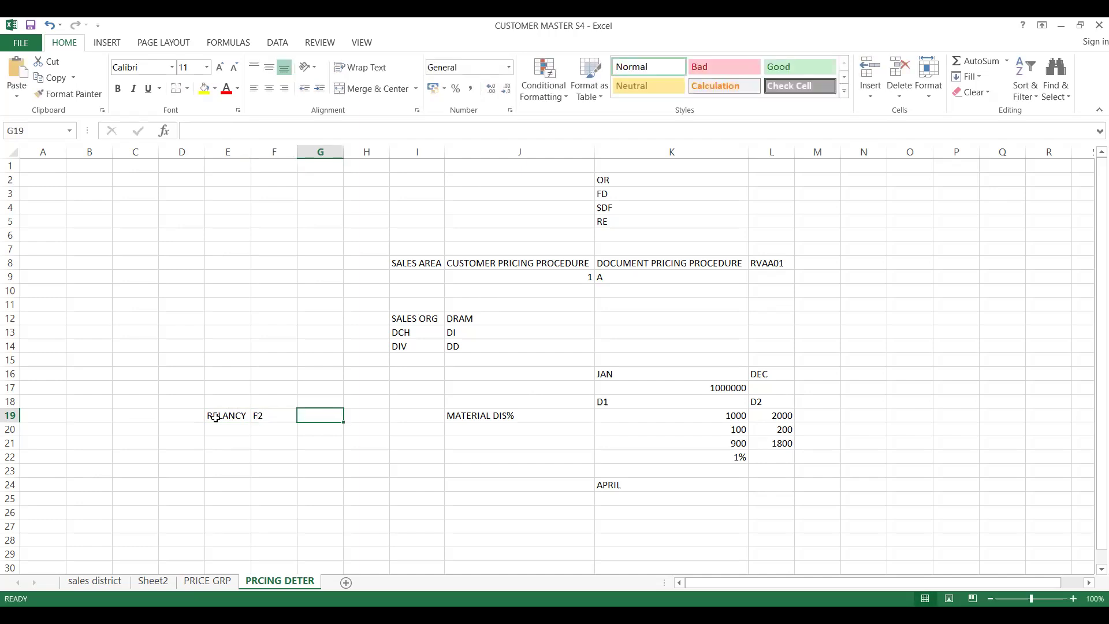
List PAYER in F20 and SALES ORG in F21 beneath F2.
key("Down")
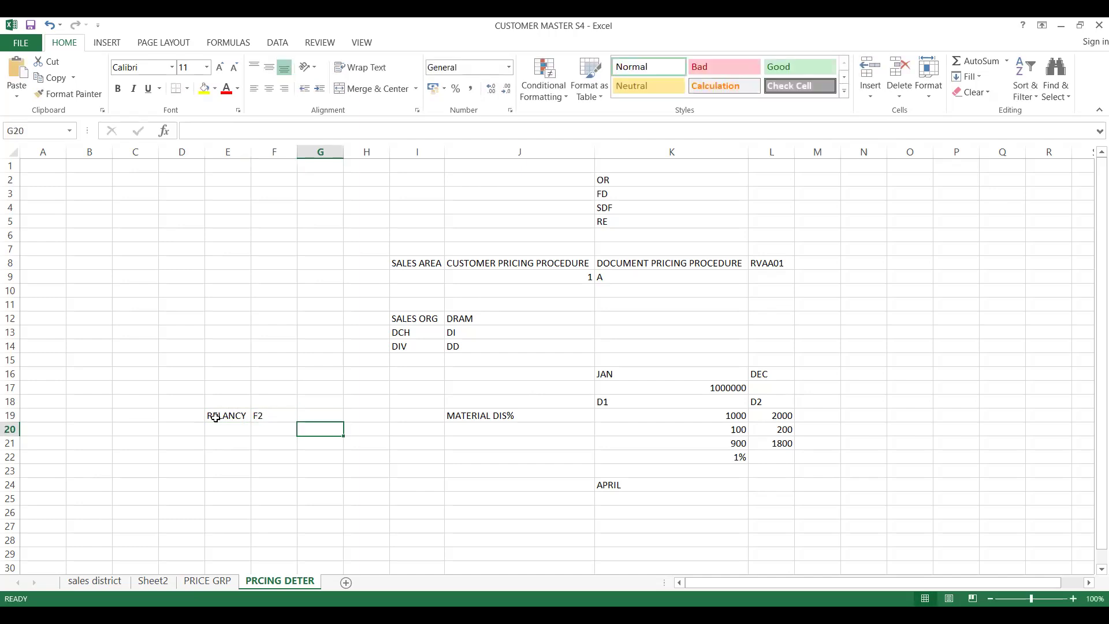
key("Left")
key("Left")
key("Right")
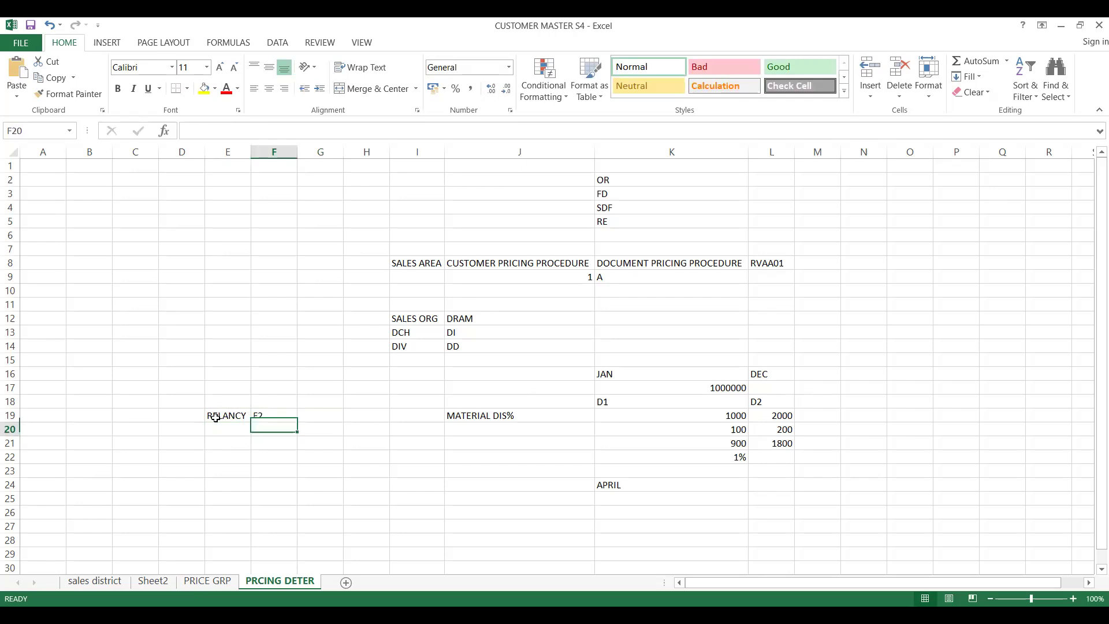
type("PAYER")
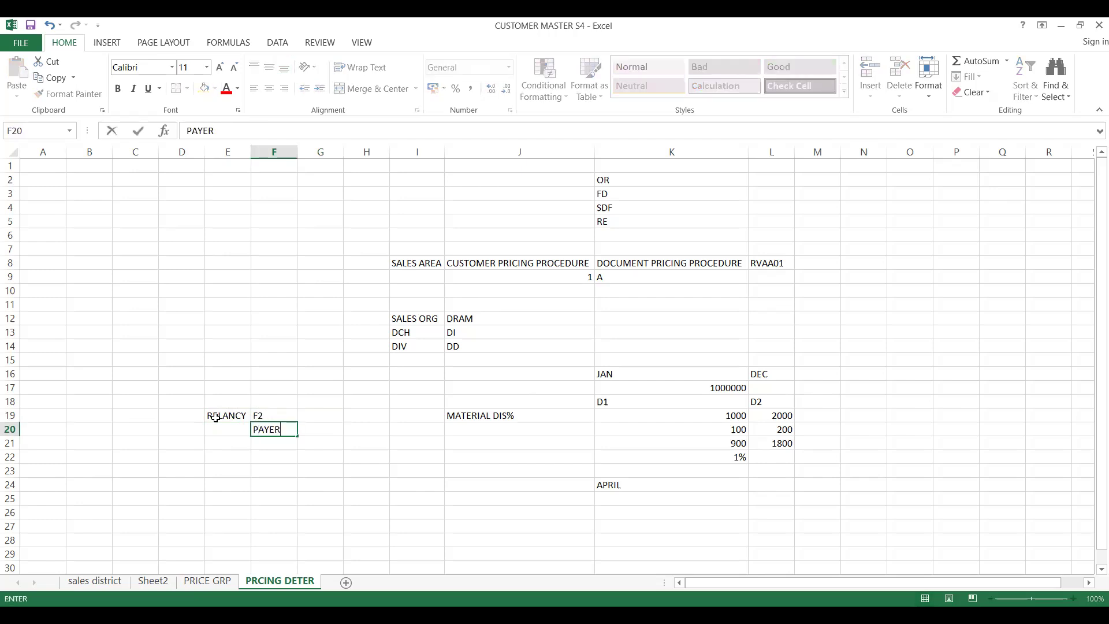
key("Return")
key("Up")
key("Down")
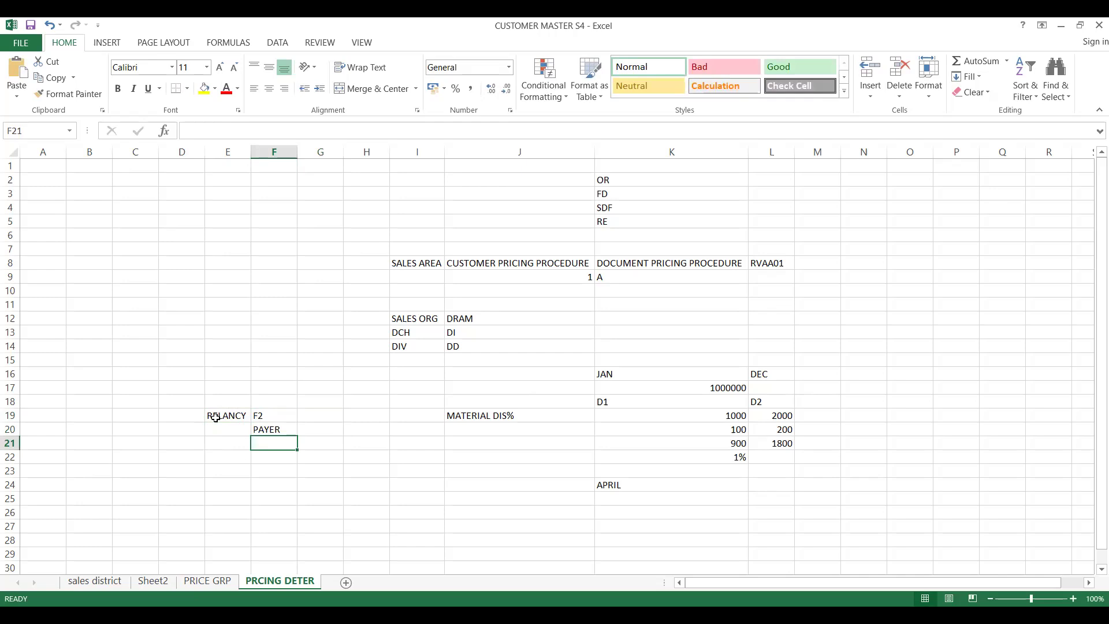
type("SALES ORG")
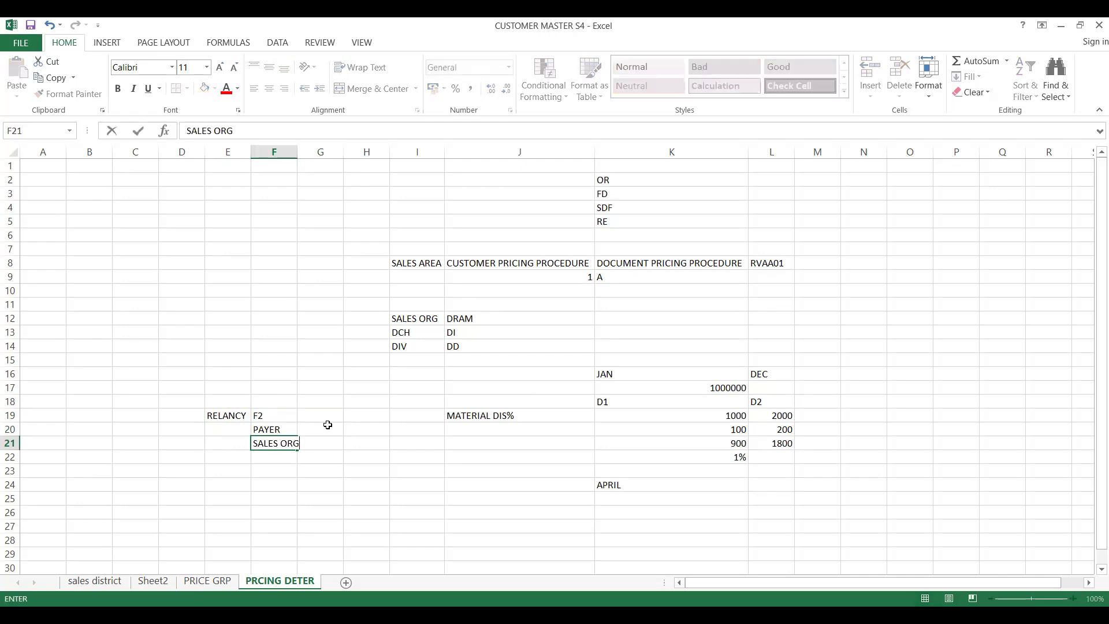
left_click(242, 466)
left_click(296, 462)
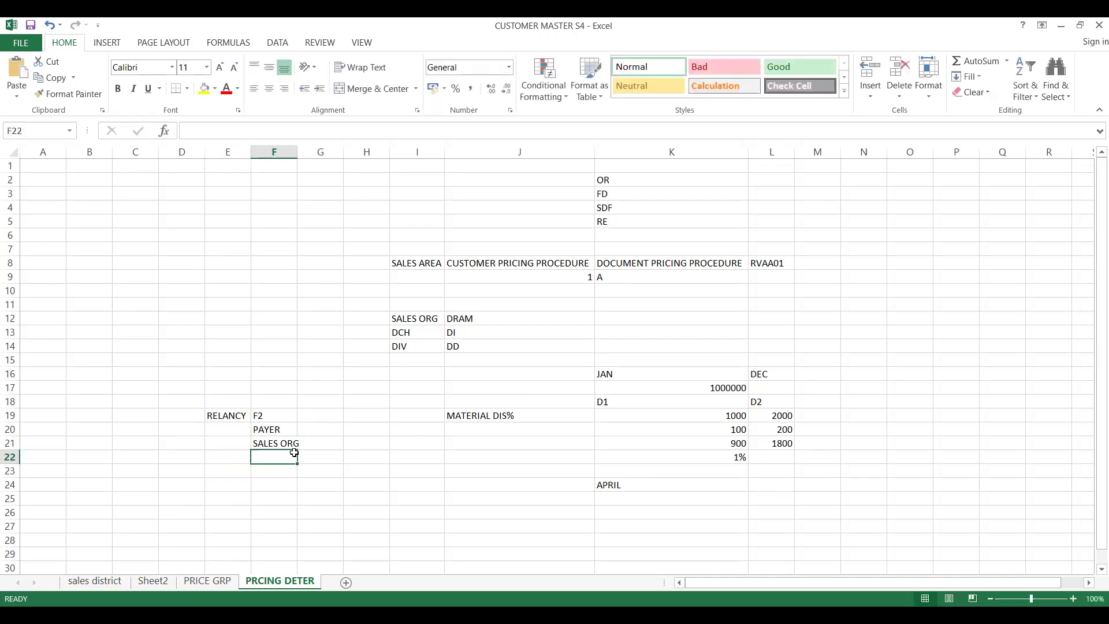
left_click(295, 469)
left_click(281, 448)
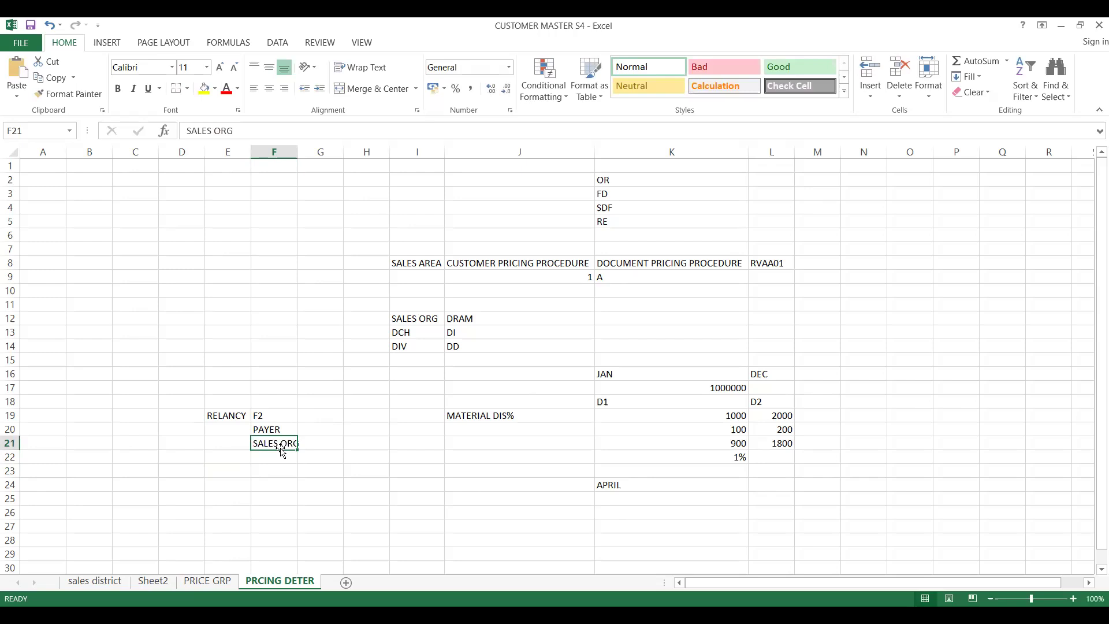
left_click(280, 471)
left_click(281, 459)
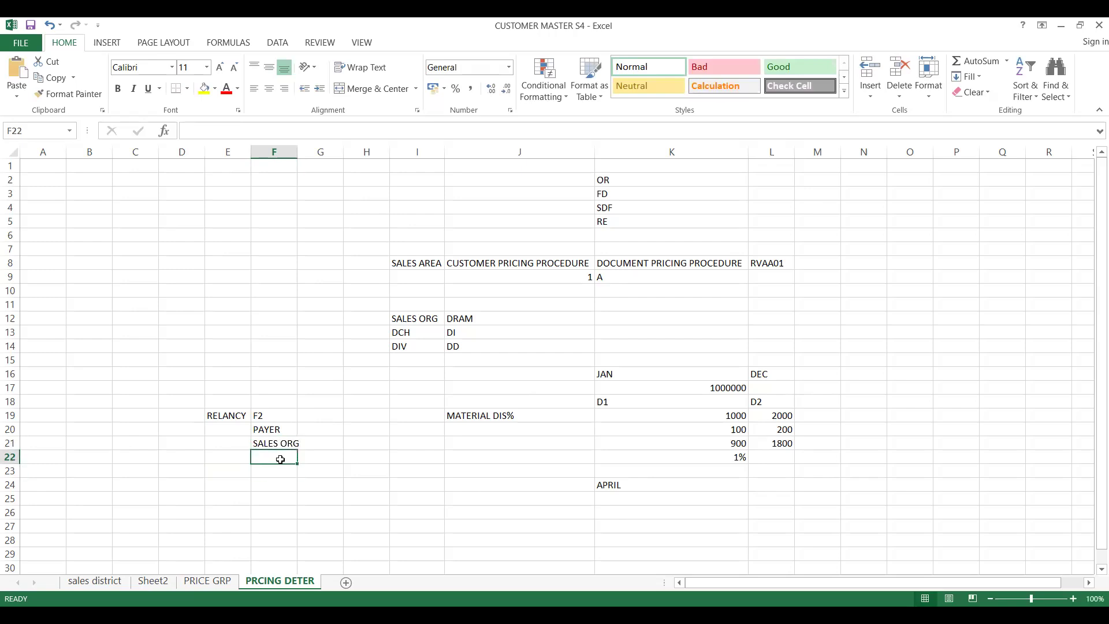
left_click(281, 445)
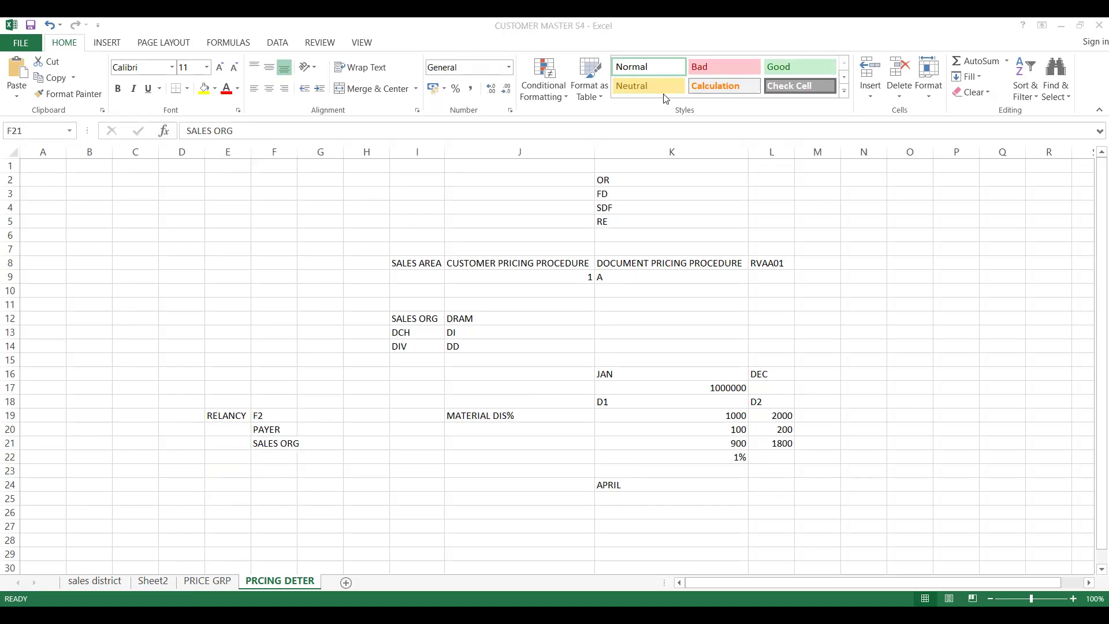
key("alt+Tab")
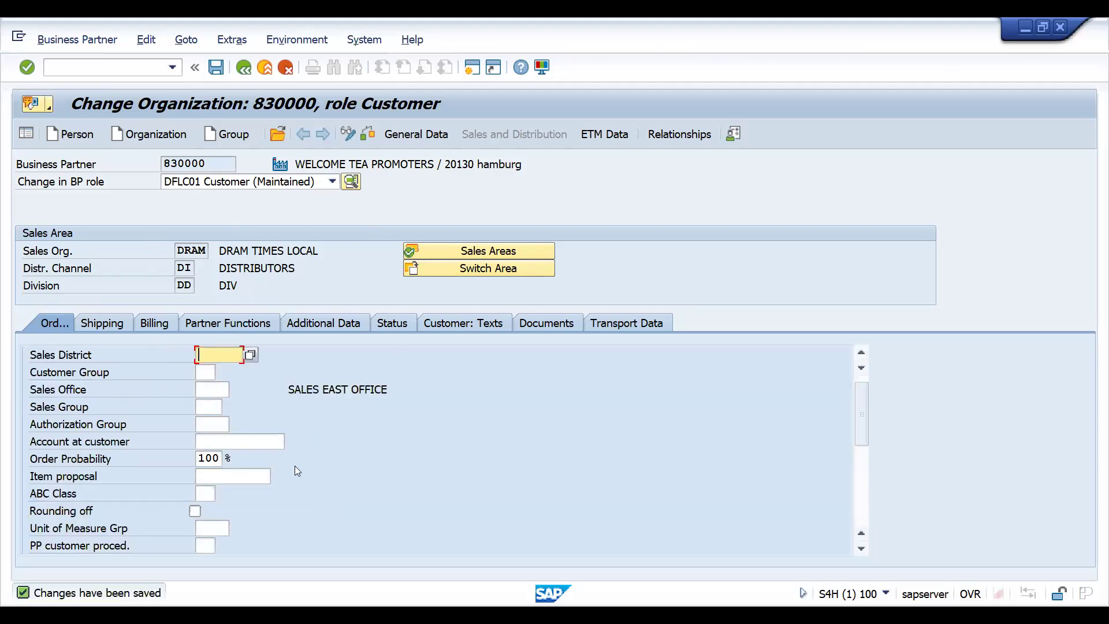
Open the SAP Reference IMG with /NSPRO.
left_click(118, 67)
type("/NSP")
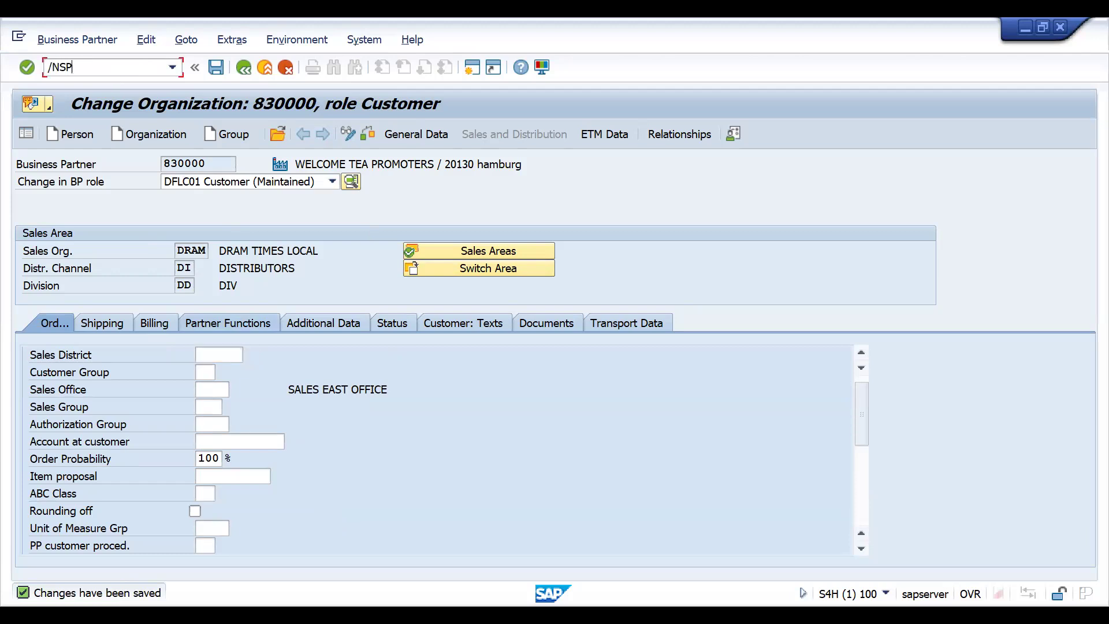
type("RO")
key("Return")
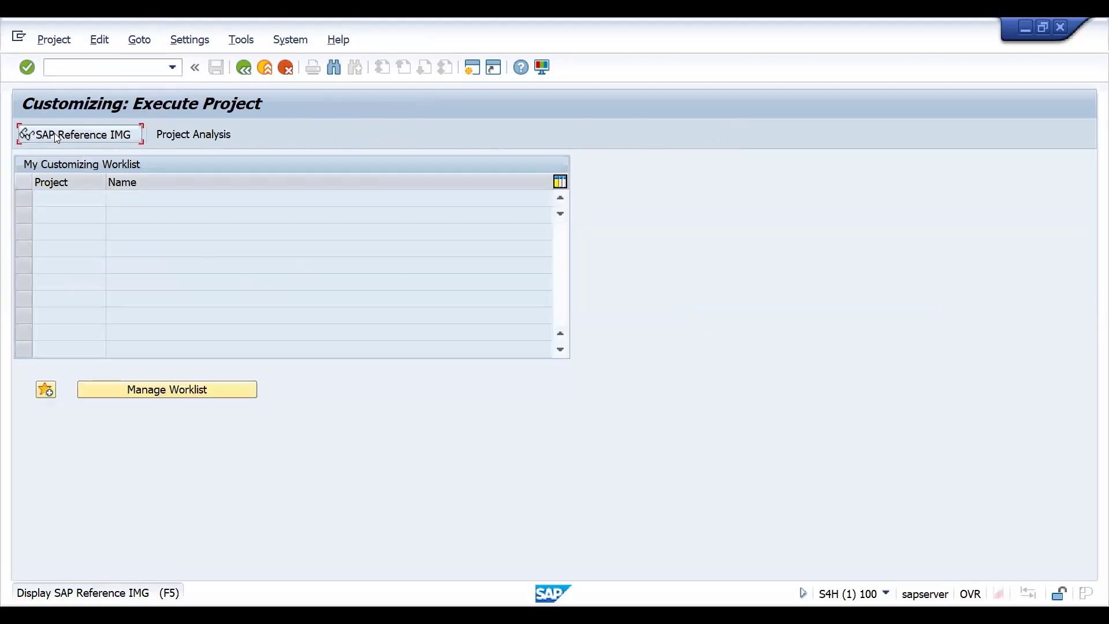
left_click(55, 136)
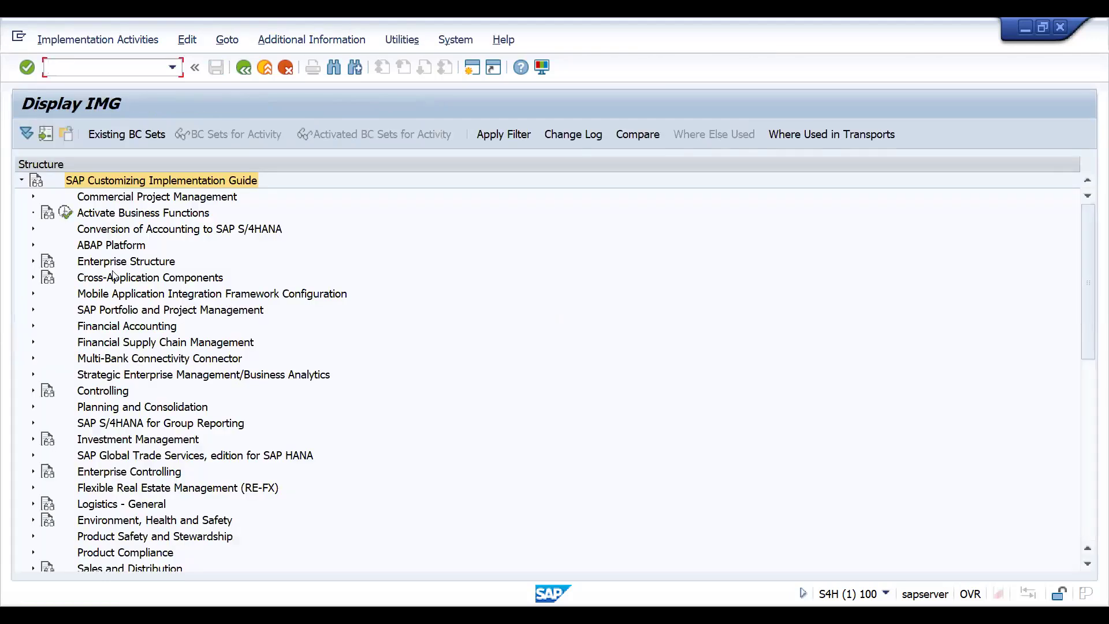
Expand Enterprise Structure > Definition > Sales and Distribution and run the sales organization activity.
double_click(116, 262)
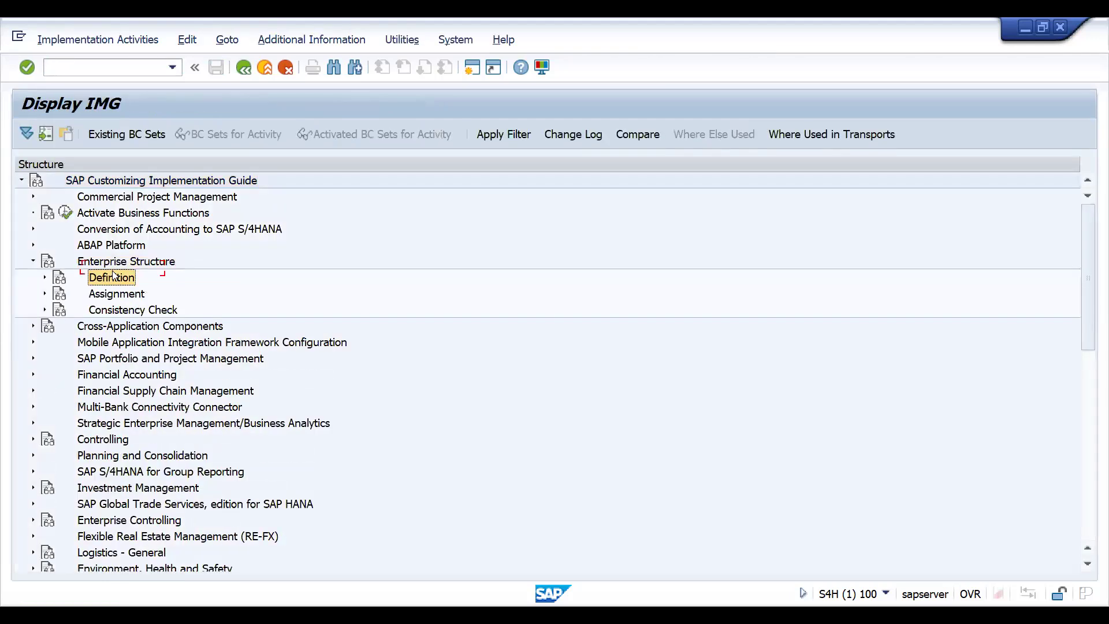
key("Down")
double_click(114, 276)
key("Down")
key("Down")
key("Down")
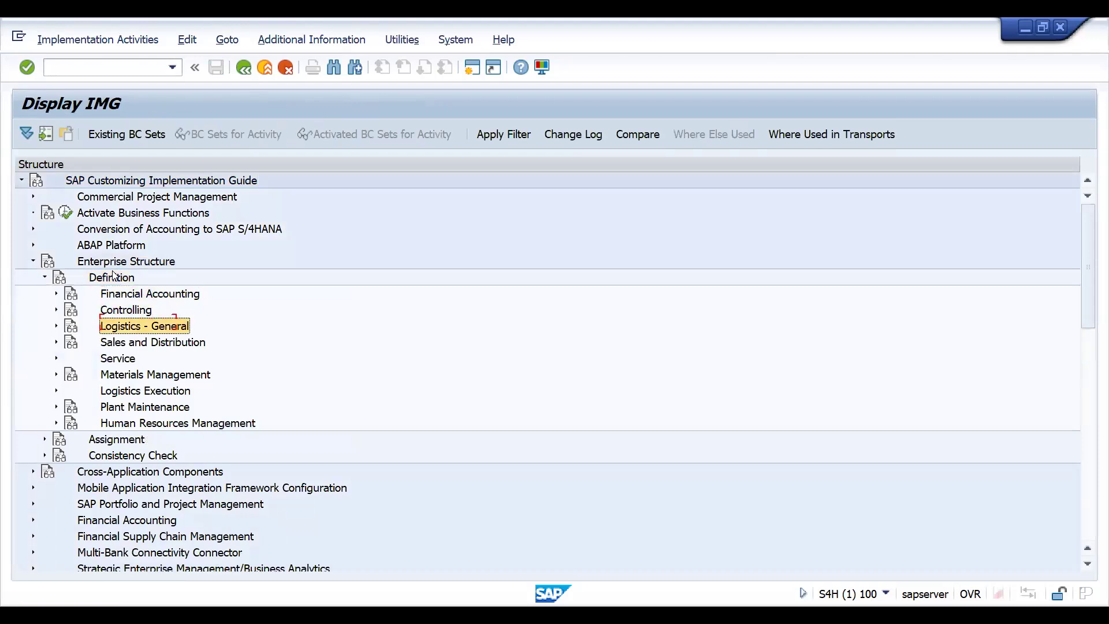
key("Down")
key("Right")
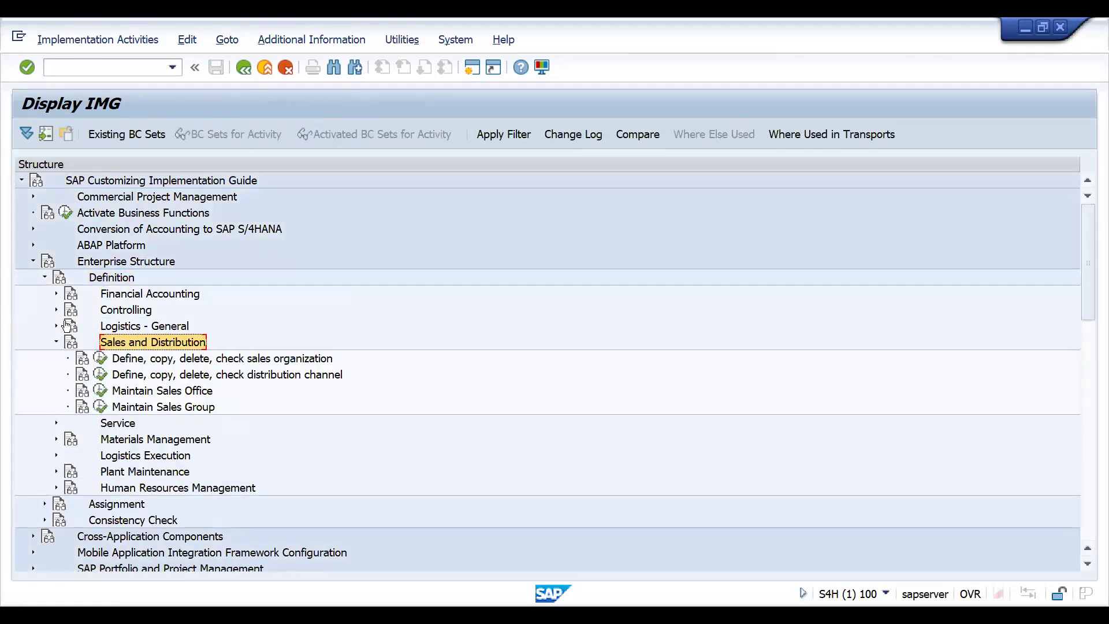
left_click(102, 358)
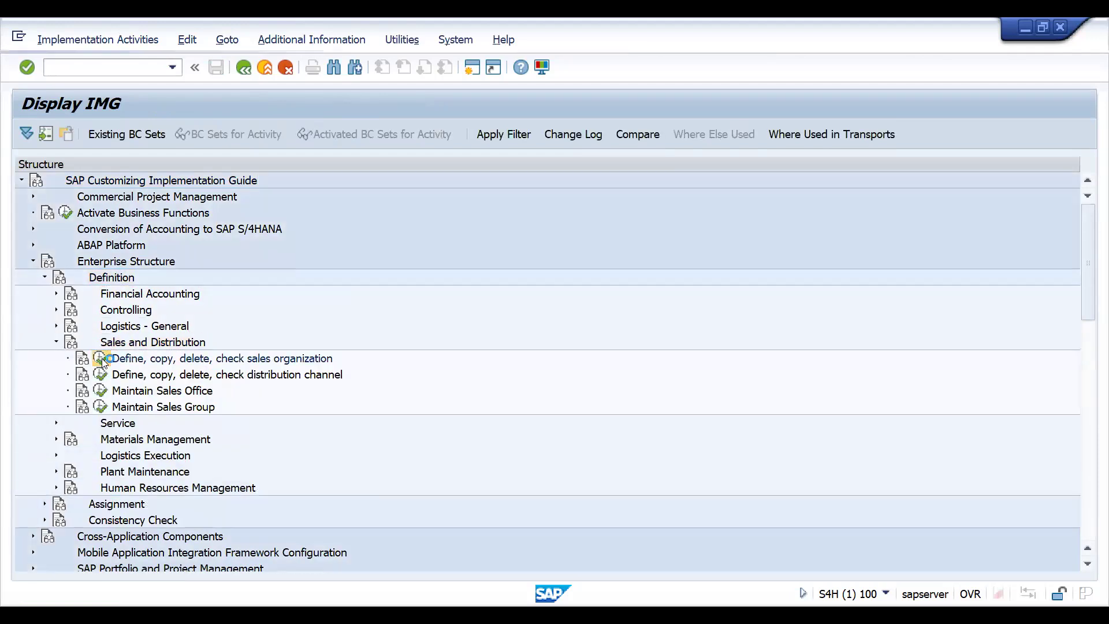
Tick Rebate proc.active for sales organization DRAM (DRAM TIMES LOCAL) and save it under a customizing request.
double_click(150, 231)
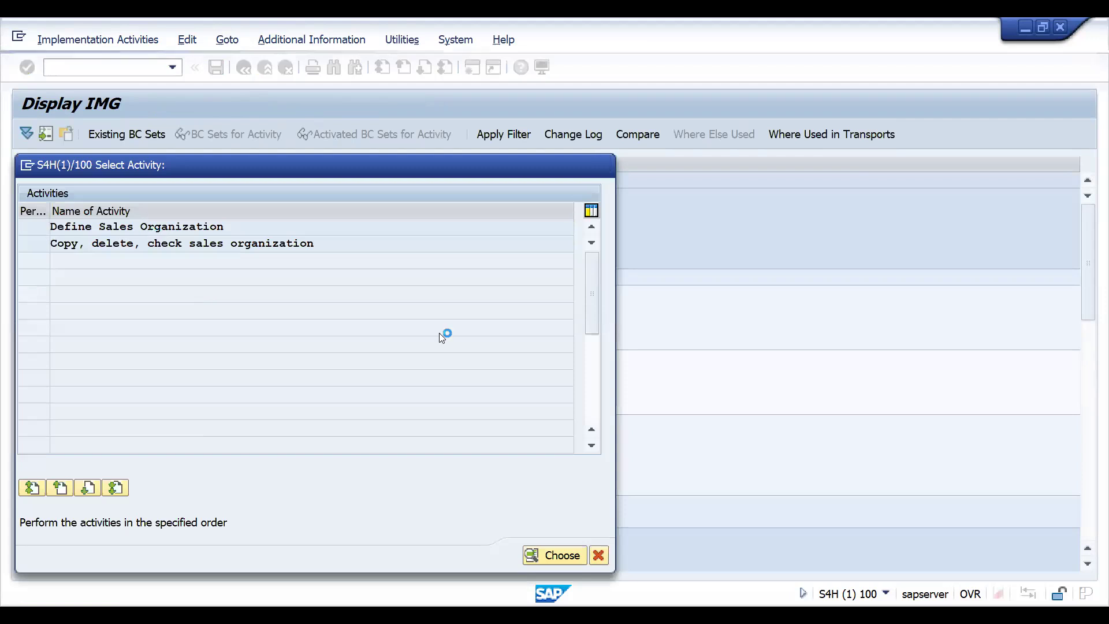
left_click(230, 510)
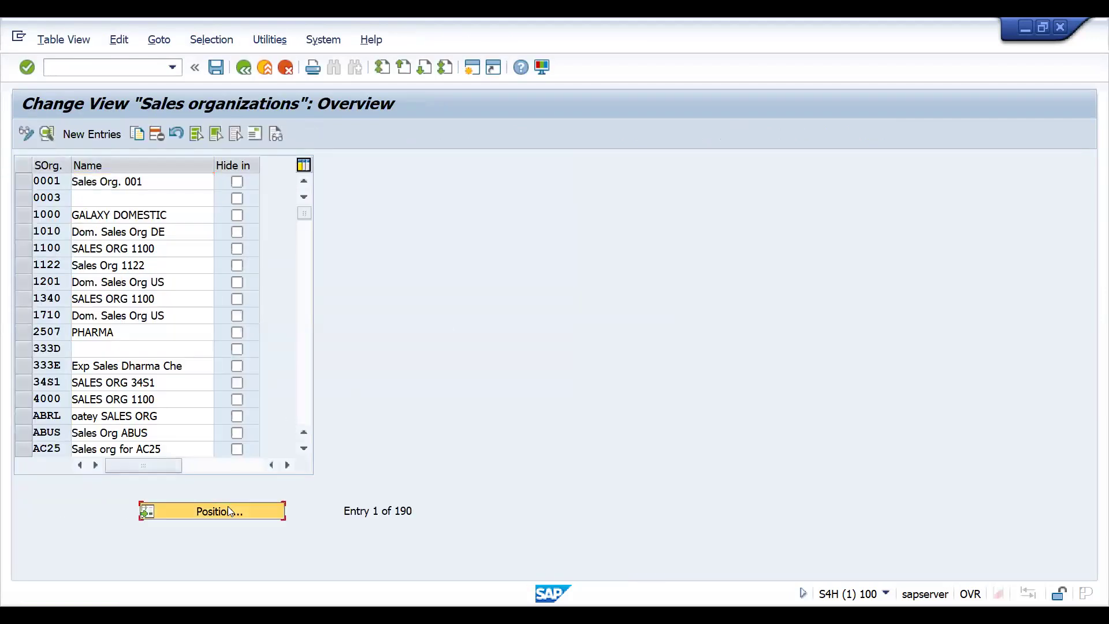
type("DRAM")
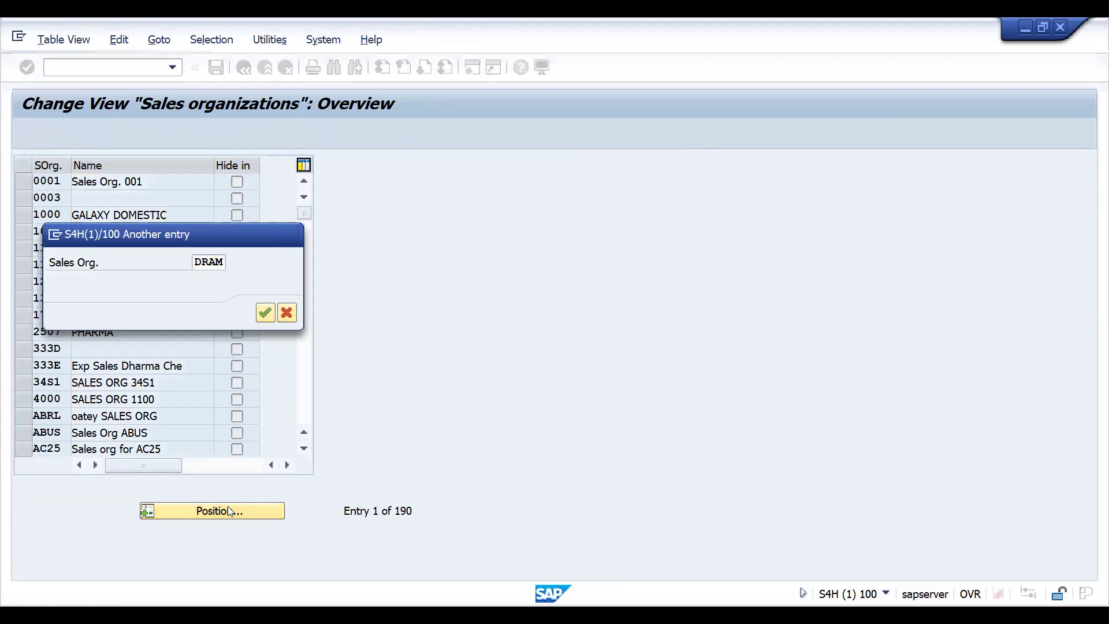
key("Return")
double_click(49, 186)
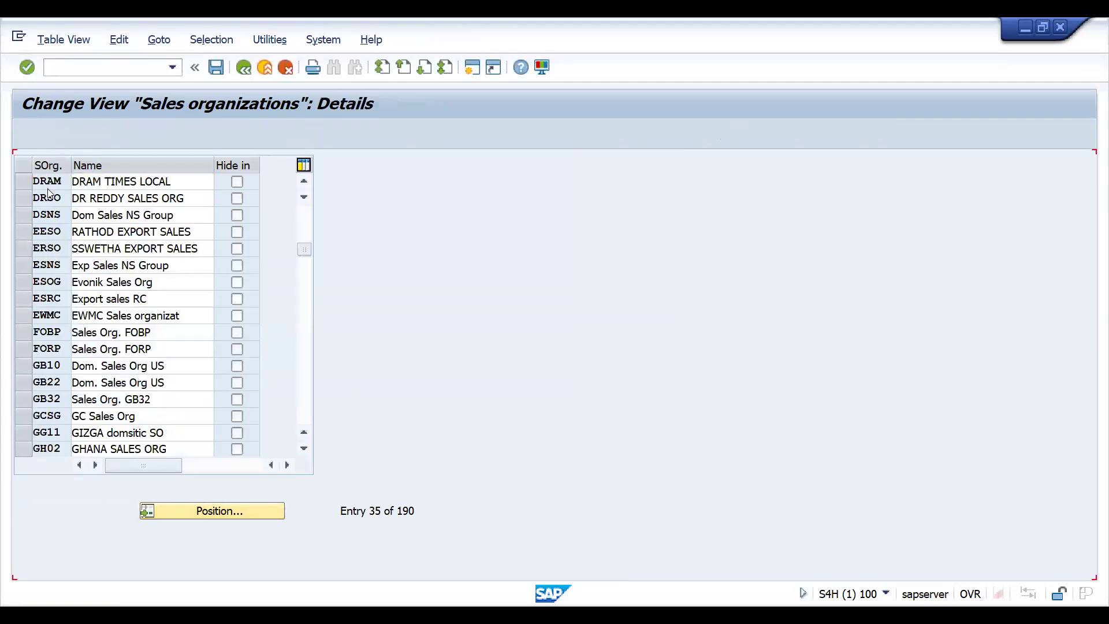
left_click(325, 320)
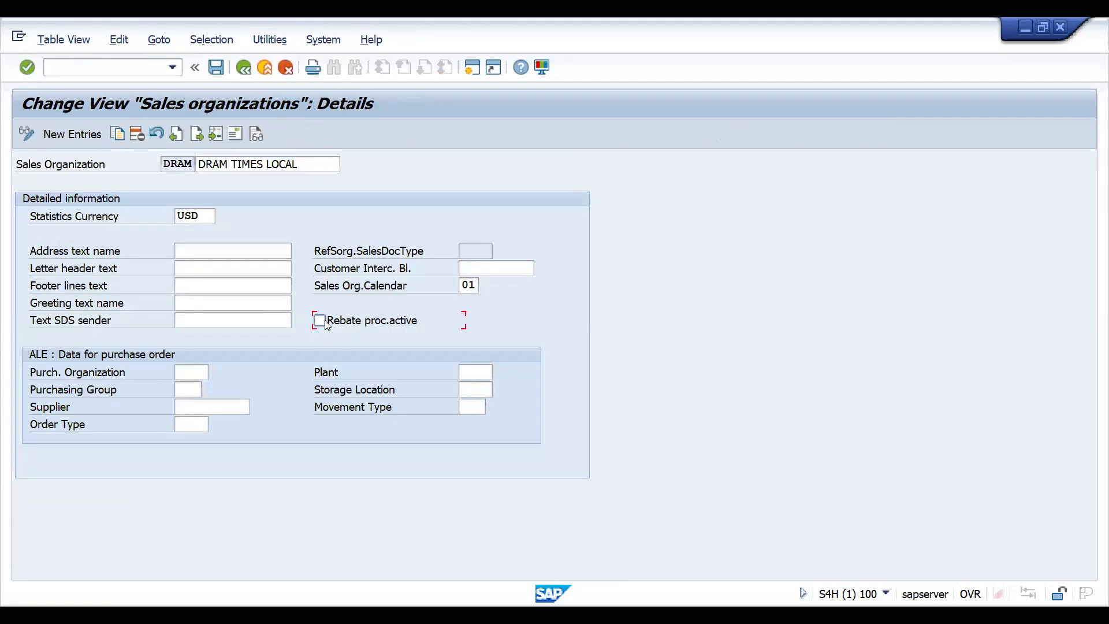
key("Return")
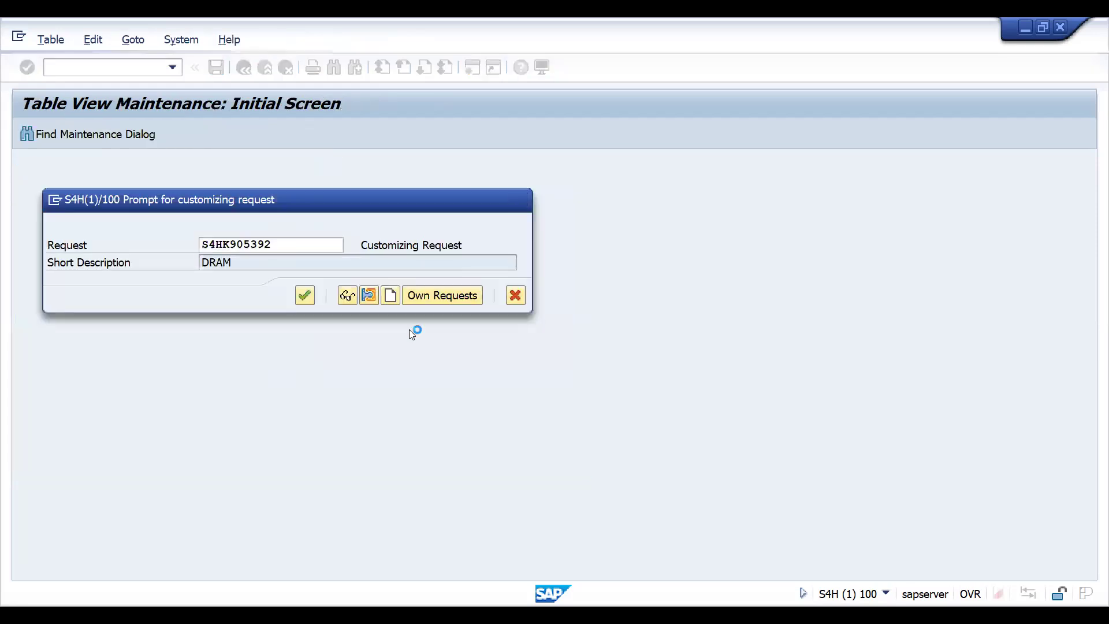
key("Return")
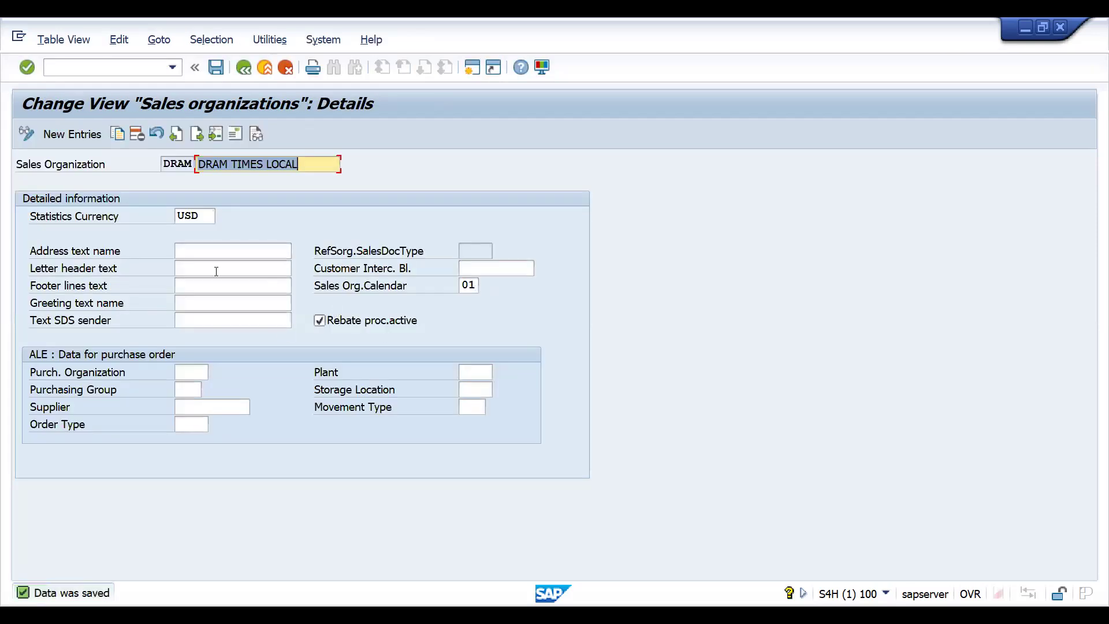
Run /NVOFA and open billing type F2 (Invoice) details to check Rel.for Rebate.
left_click(81, 67)
type("/NVO")
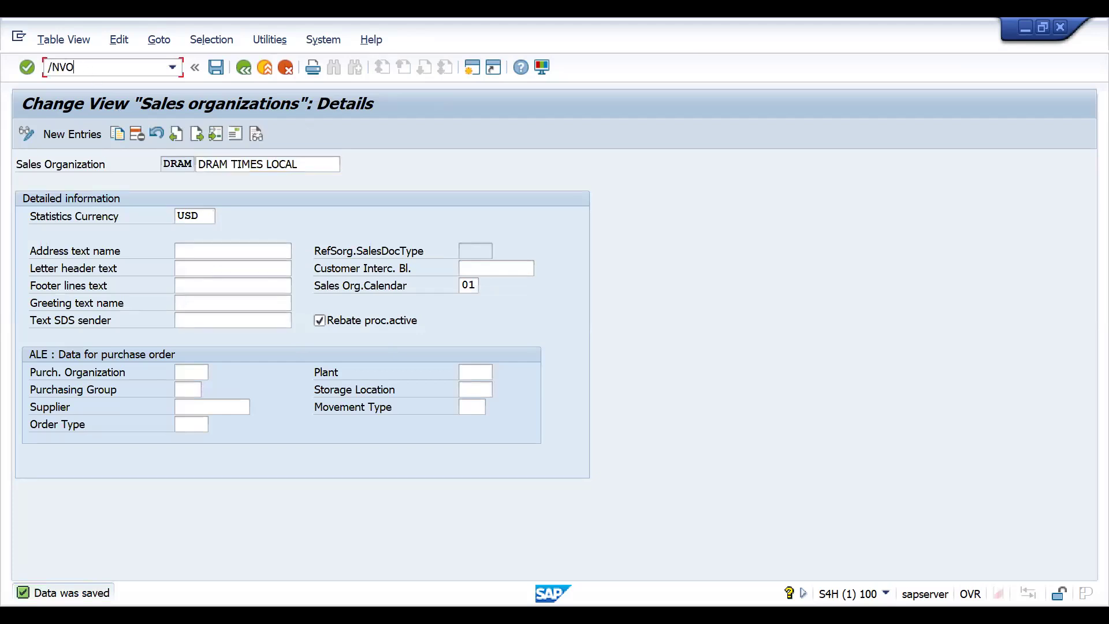
type("FA")
key("Return")
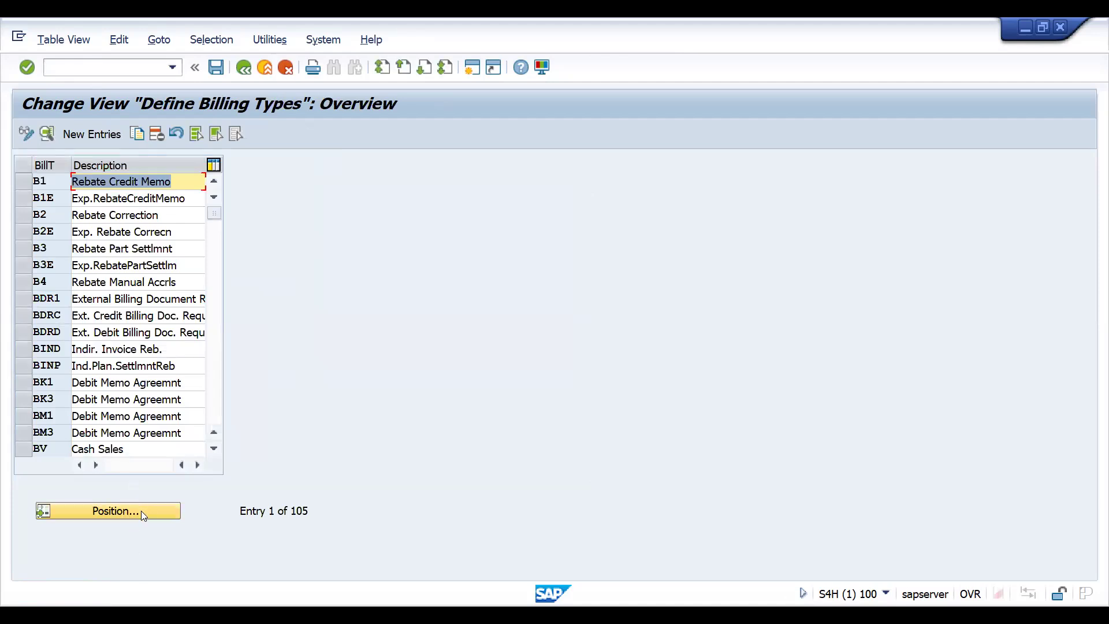
left_click(141, 510)
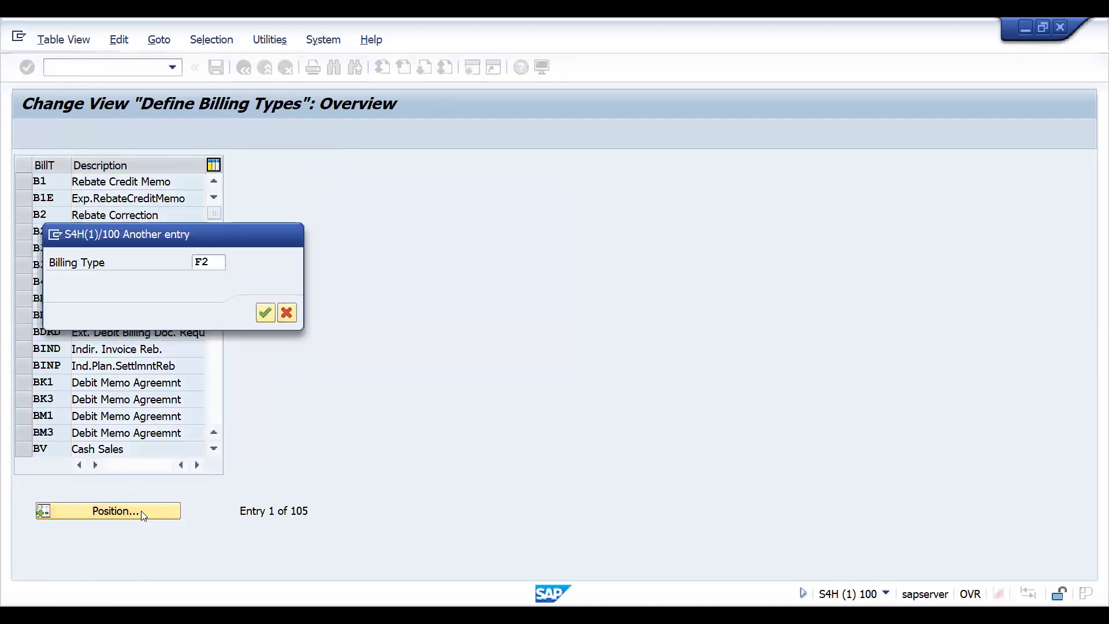
key("Return")
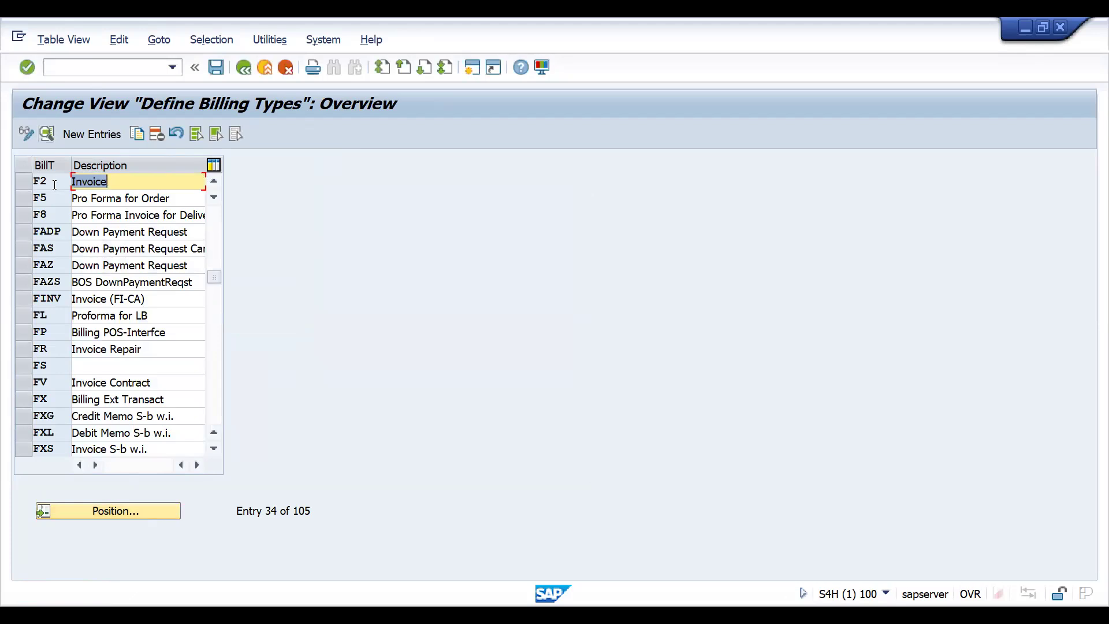
double_click(40, 181)
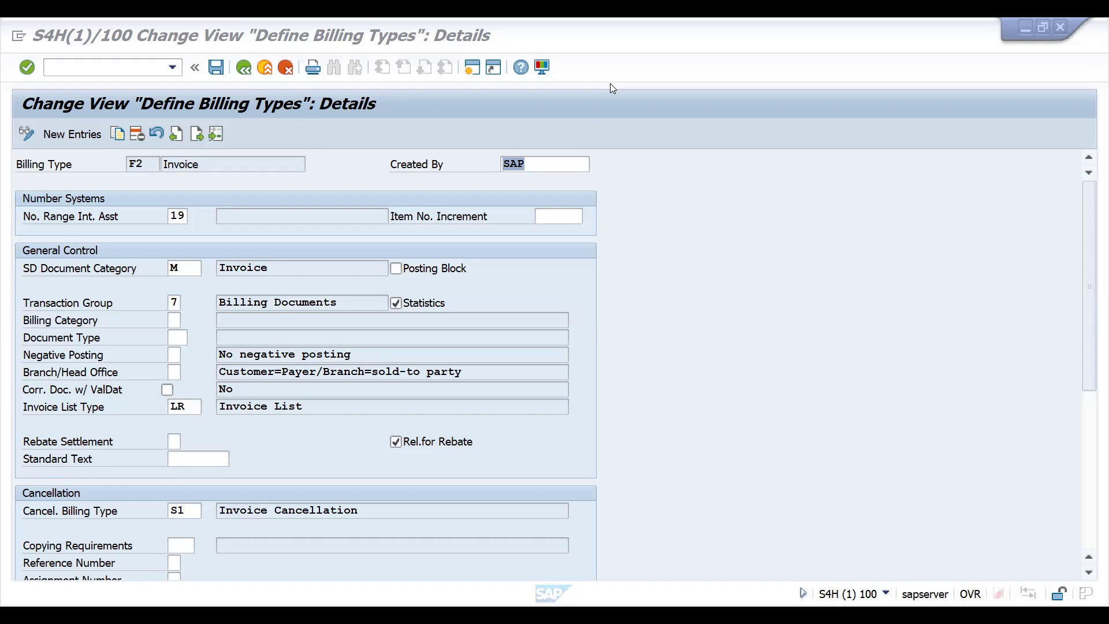
Type SOLD TO in cell G20 beside the PAYER note and select the F20:G21 relevancy notes.
key("alt+Tab")
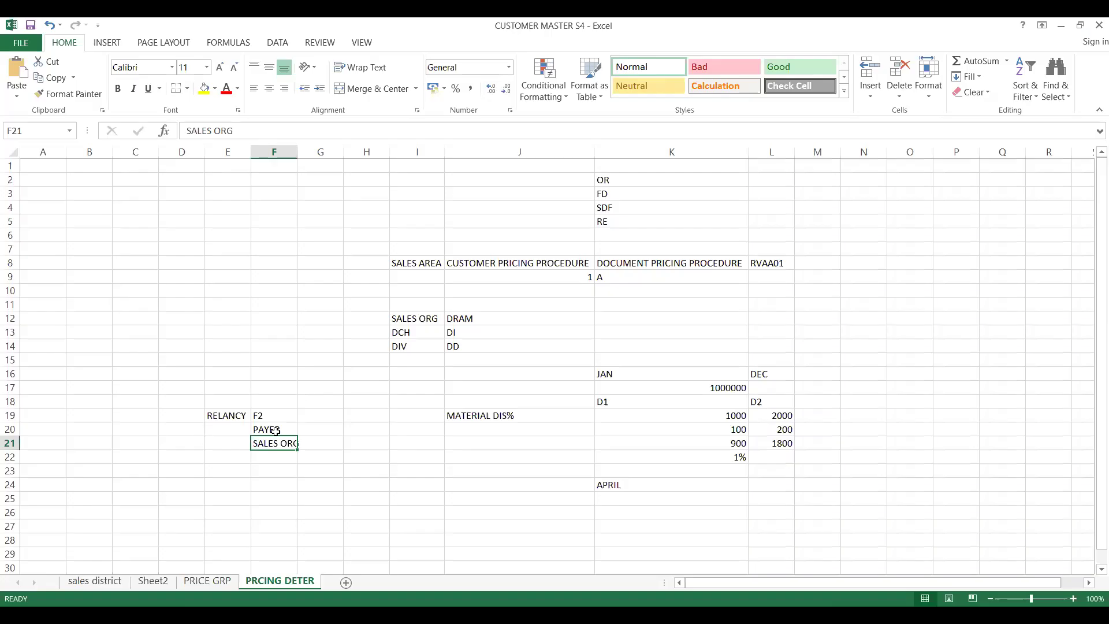
left_click(320, 430)
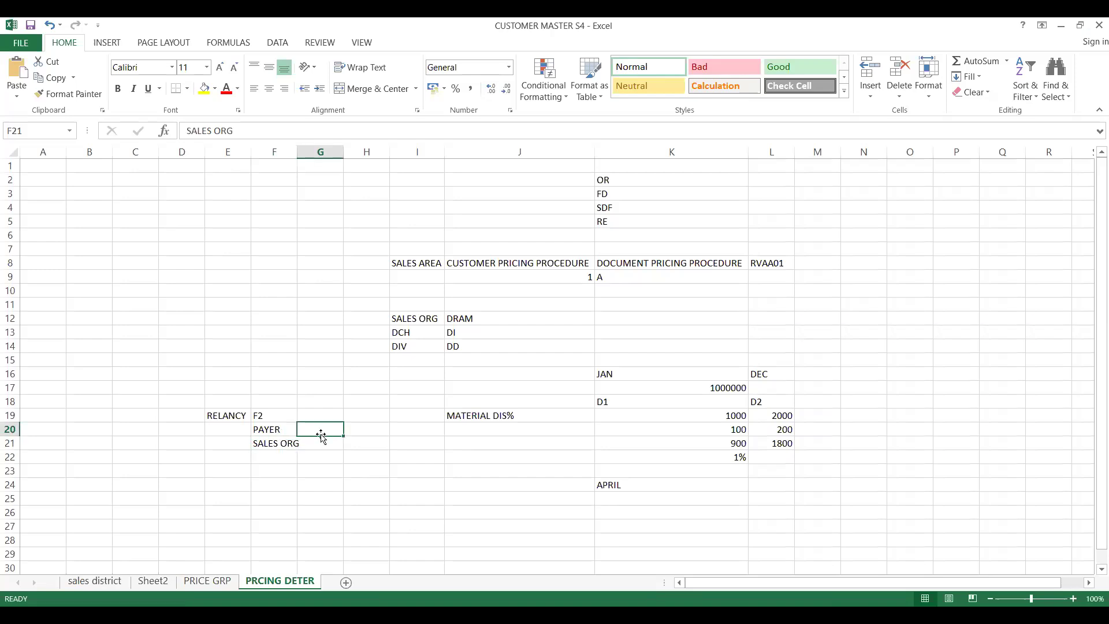
type("SOLD TO")
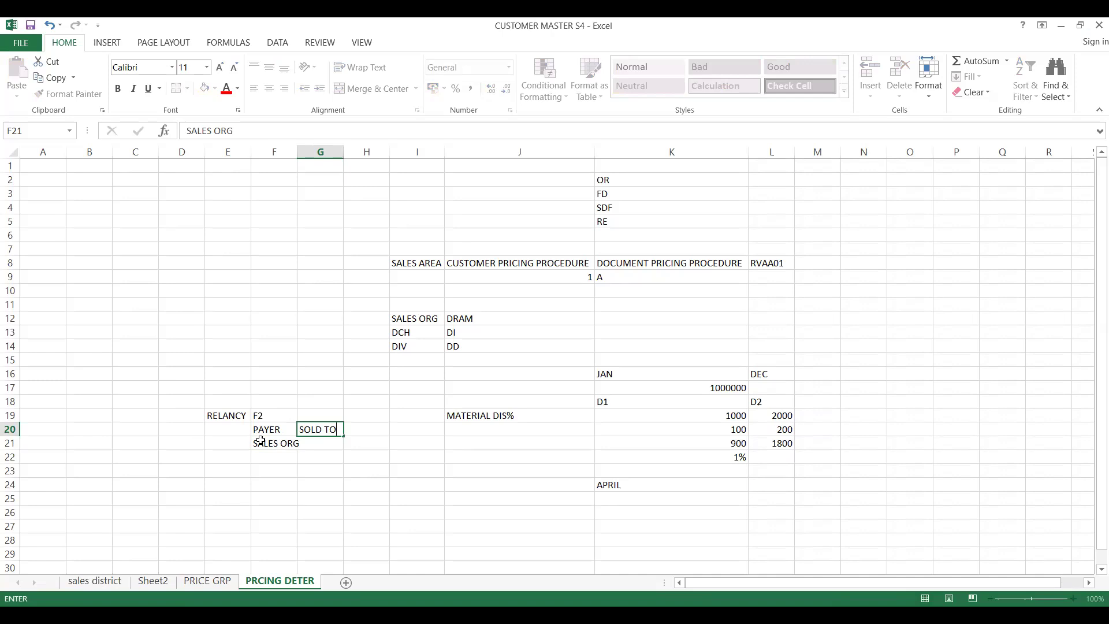
left_click_drag(261, 441, 319, 437)
left_click(318, 437)
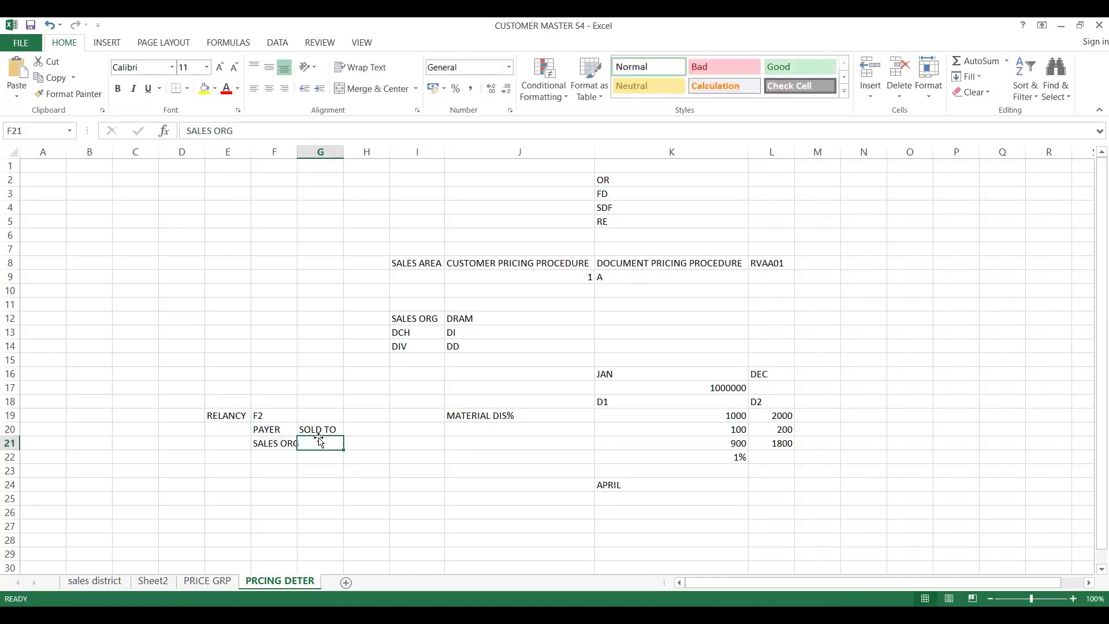
left_click(265, 430)
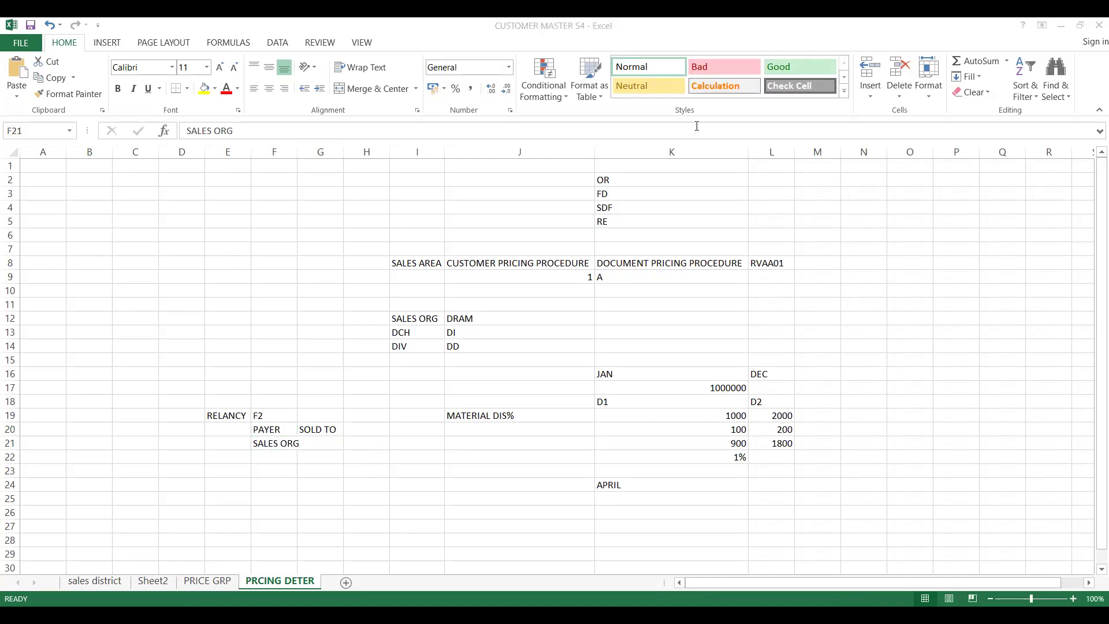
Switch to the browser and view the instructor's Udemy profile page.
key("alt+Tab")
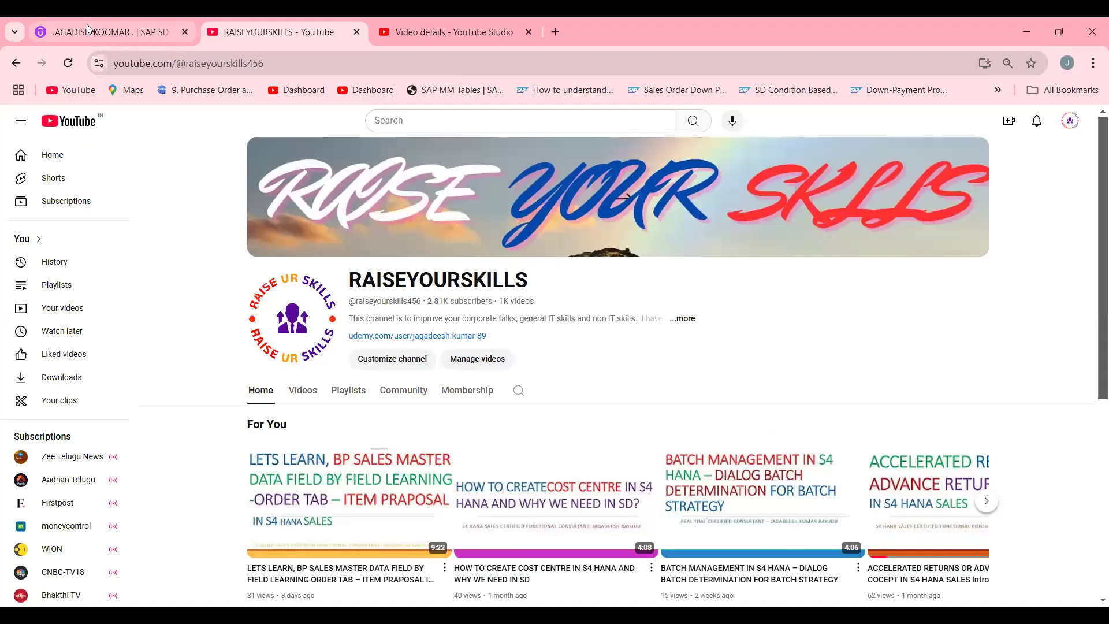
left_click(86, 24)
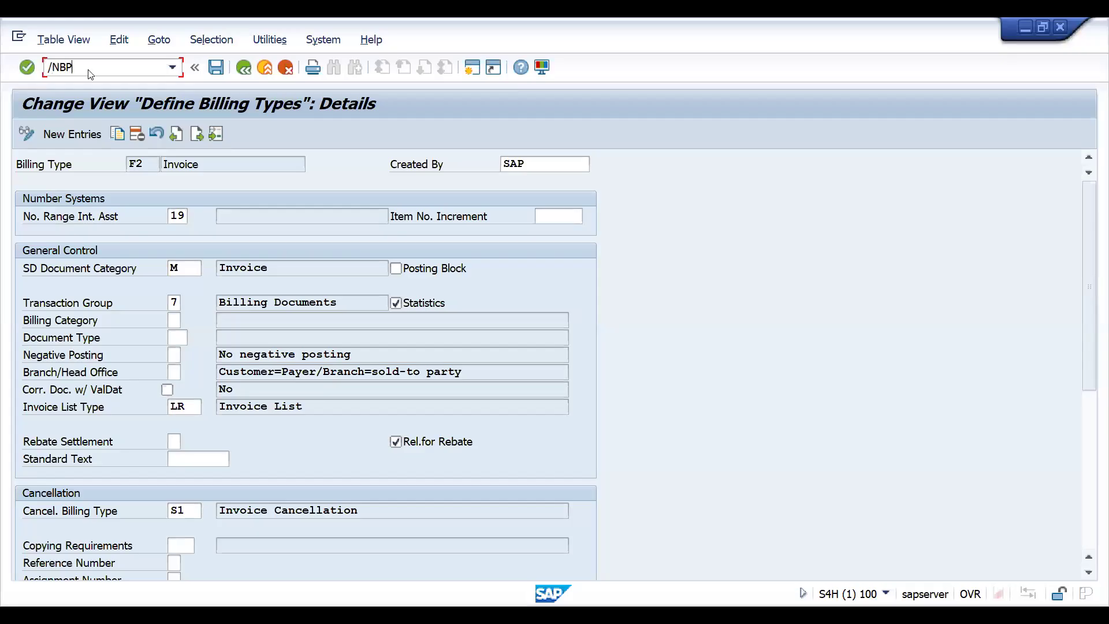
Open business partner WELCOME TEA PROMOTERS in the customer role and check Relevant for Settlement Management.
key("Return")
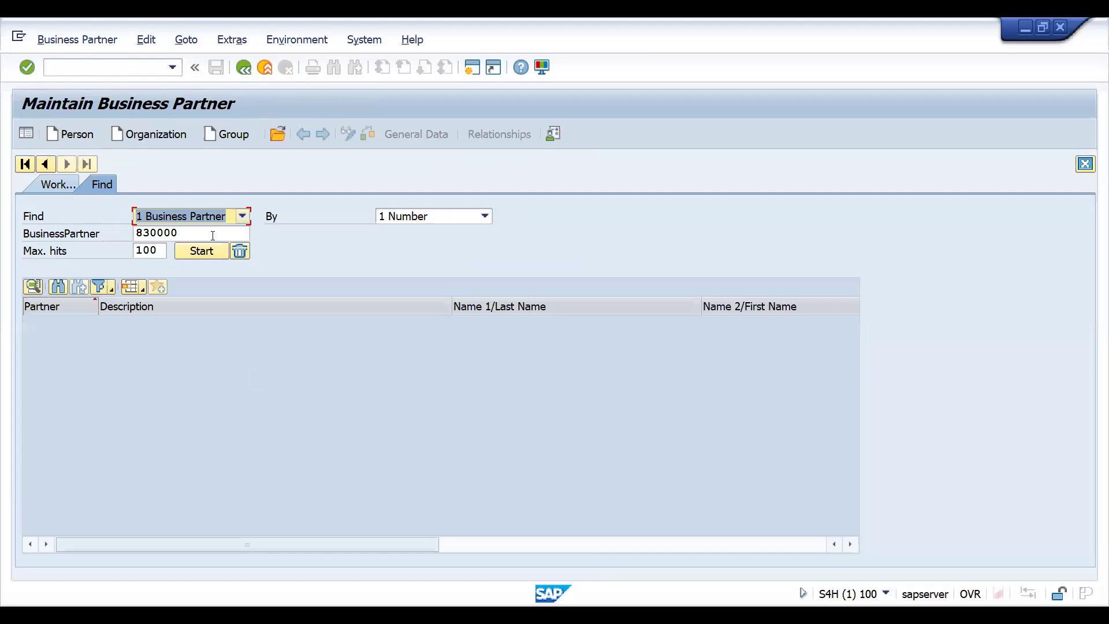
left_click(203, 252)
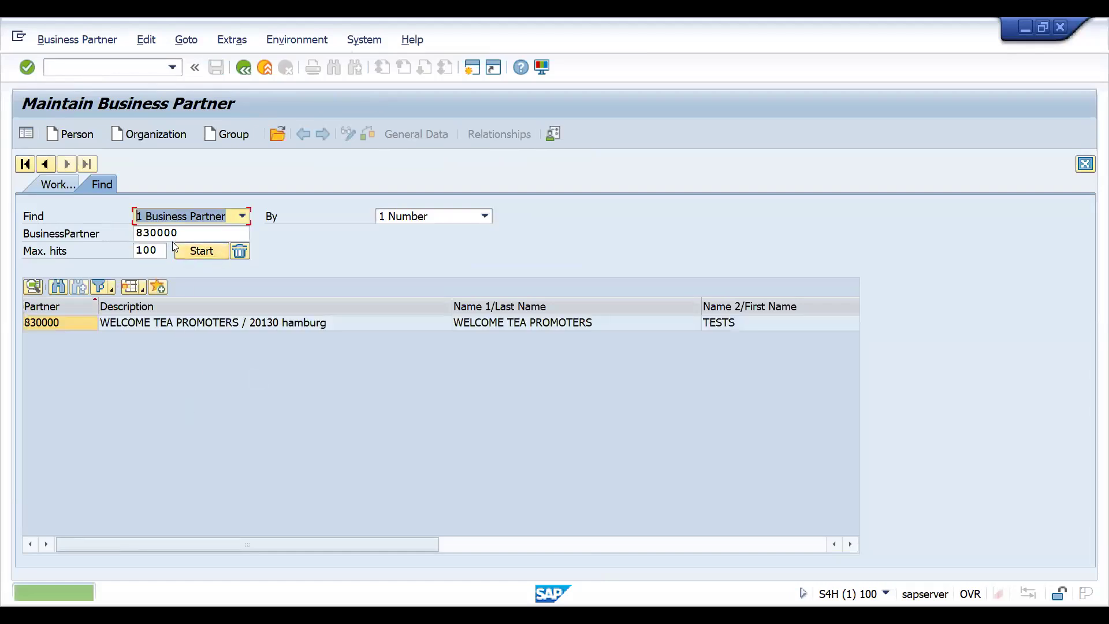
left_click(164, 328)
double_click(164, 329)
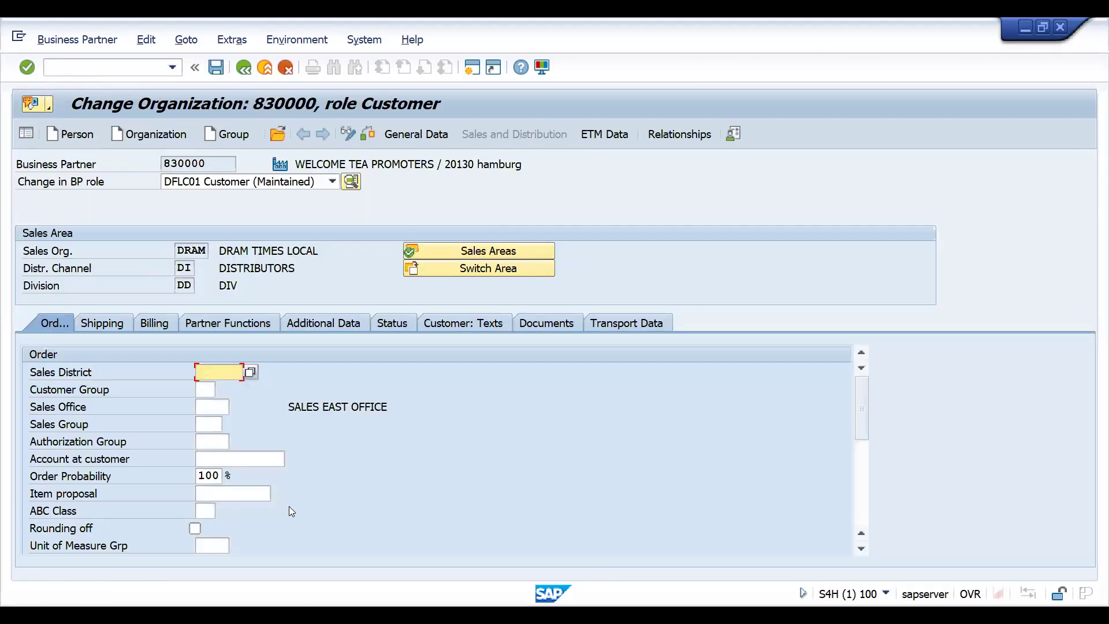
left_click(864, 519)
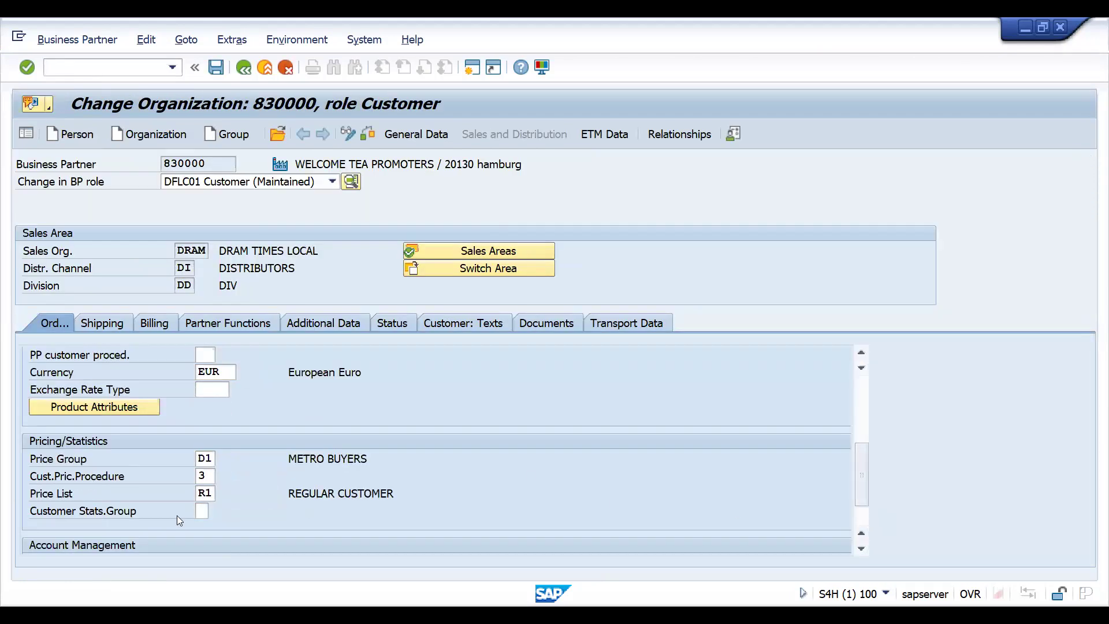
left_click(857, 521)
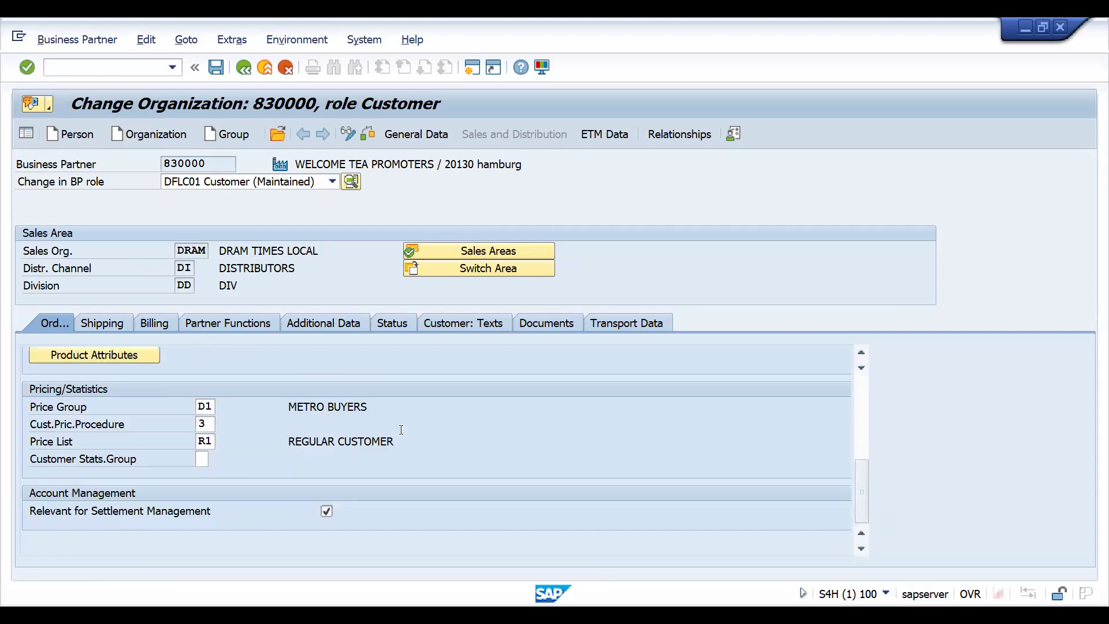